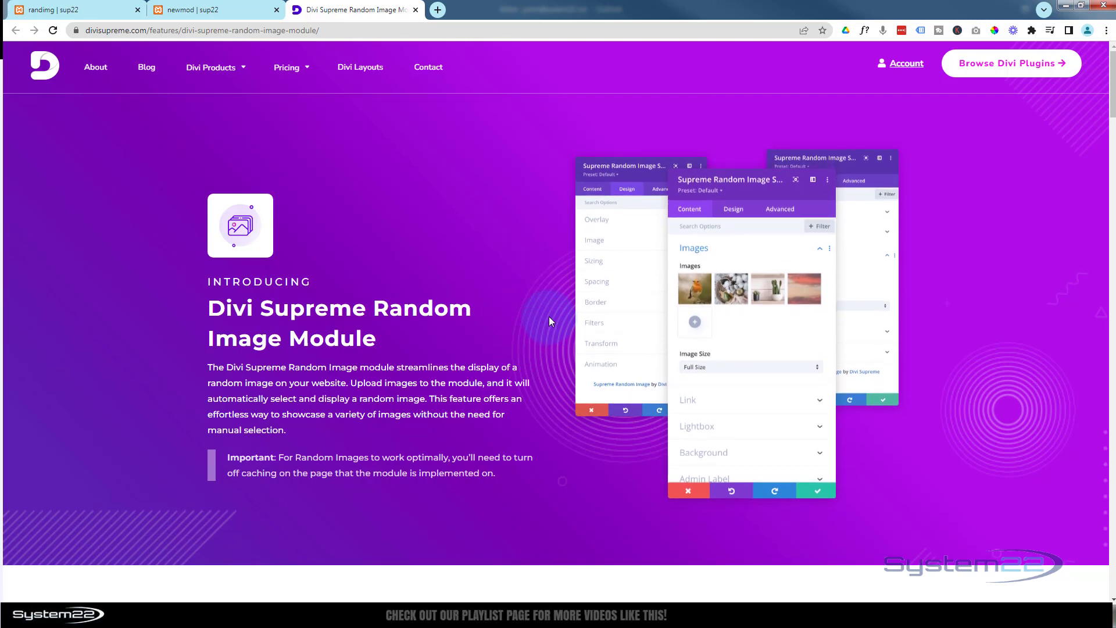
Browse the Divi Supreme Random Image feature page, then bring up the newmod localhost preview
scroll(548, 317, "down", 2)
scroll(549, 320, "down", 1)
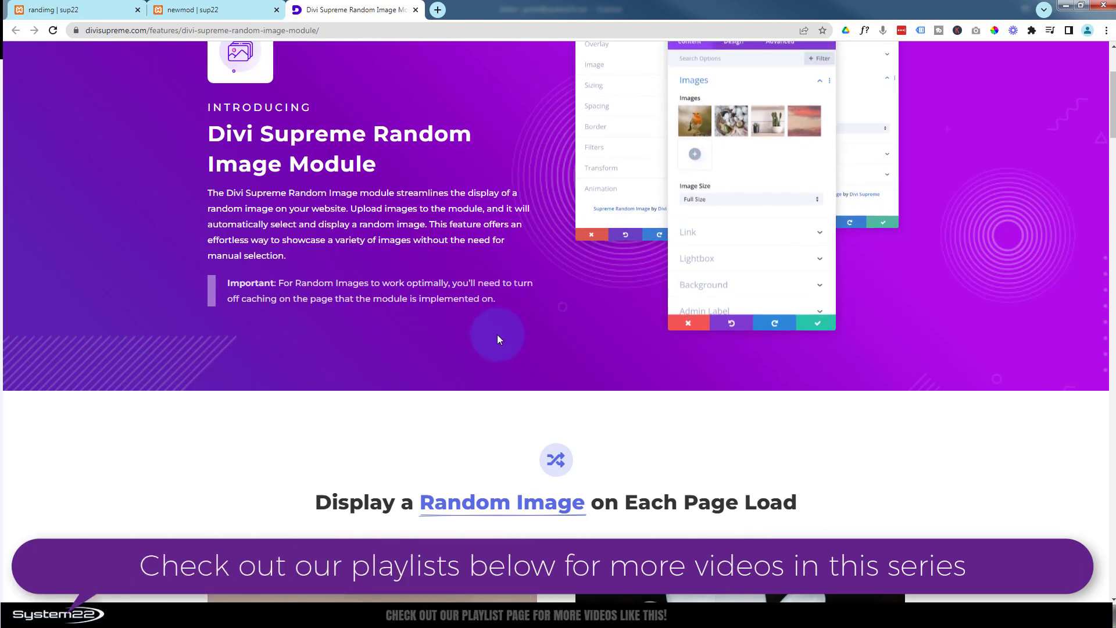
scroll(497, 334, "up", 3)
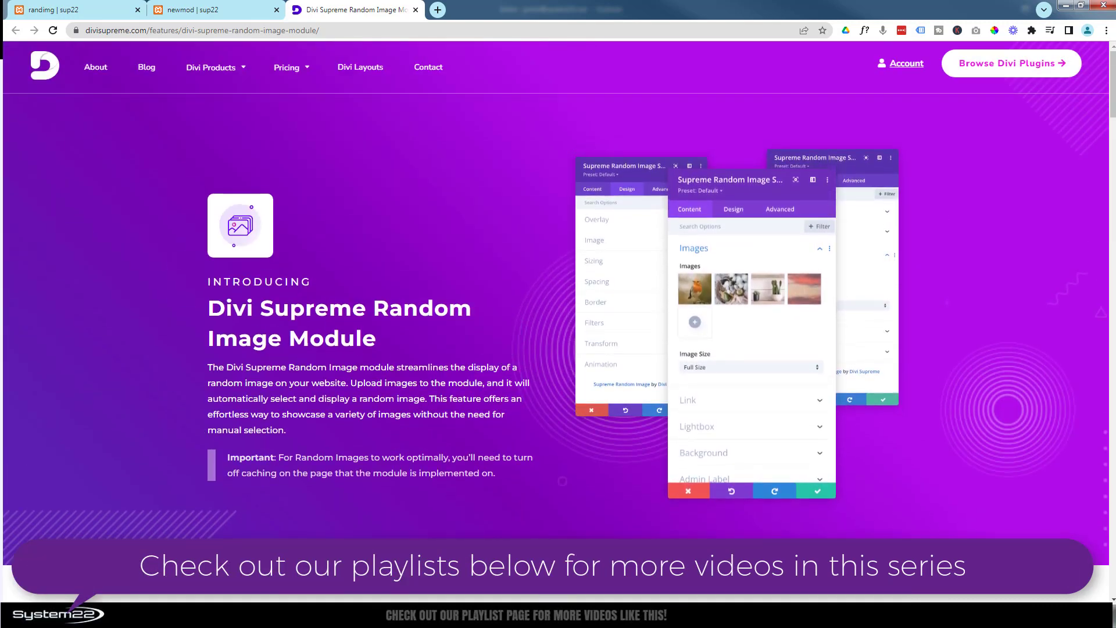
left_click(237, 9)
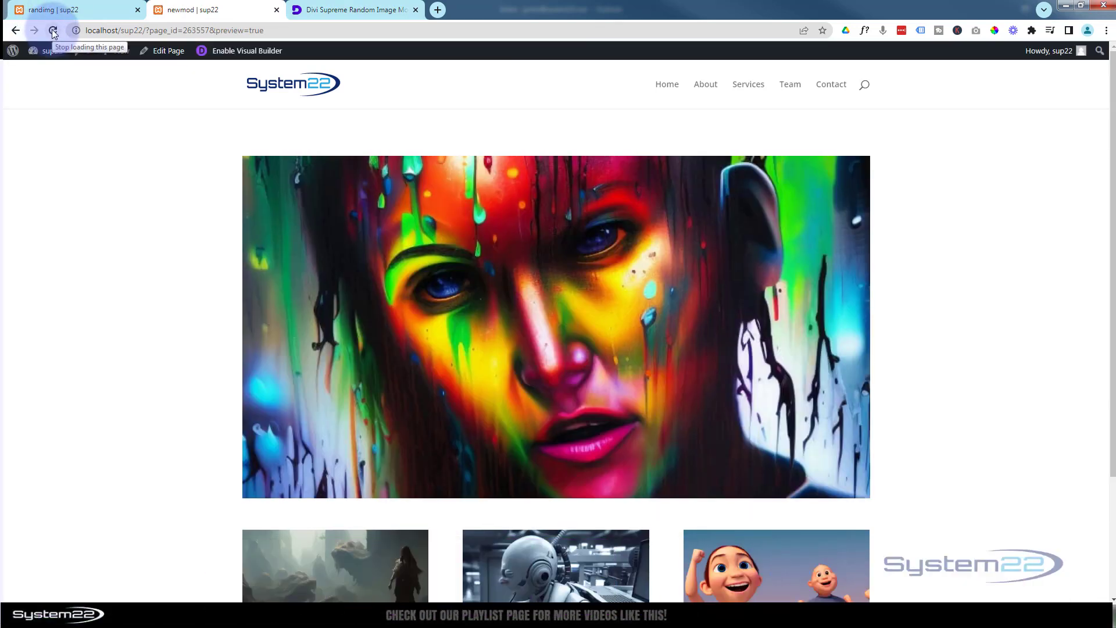
Reload the newmod preview to see fresh random images, then view the randimg hero page
left_click(52, 30)
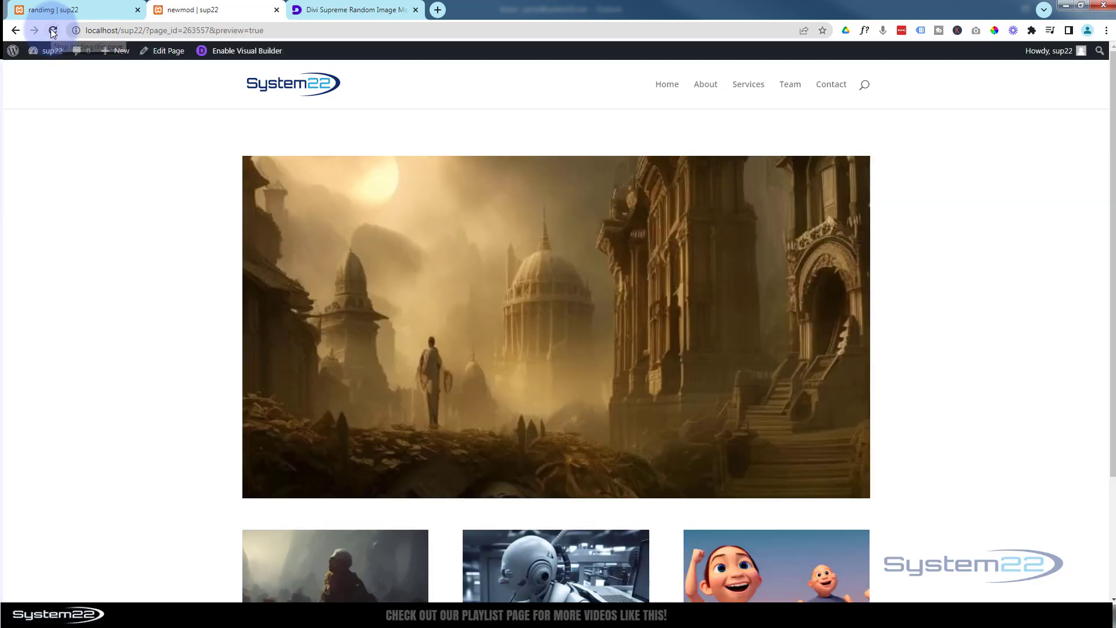
scroll(87, 263, "down", 1)
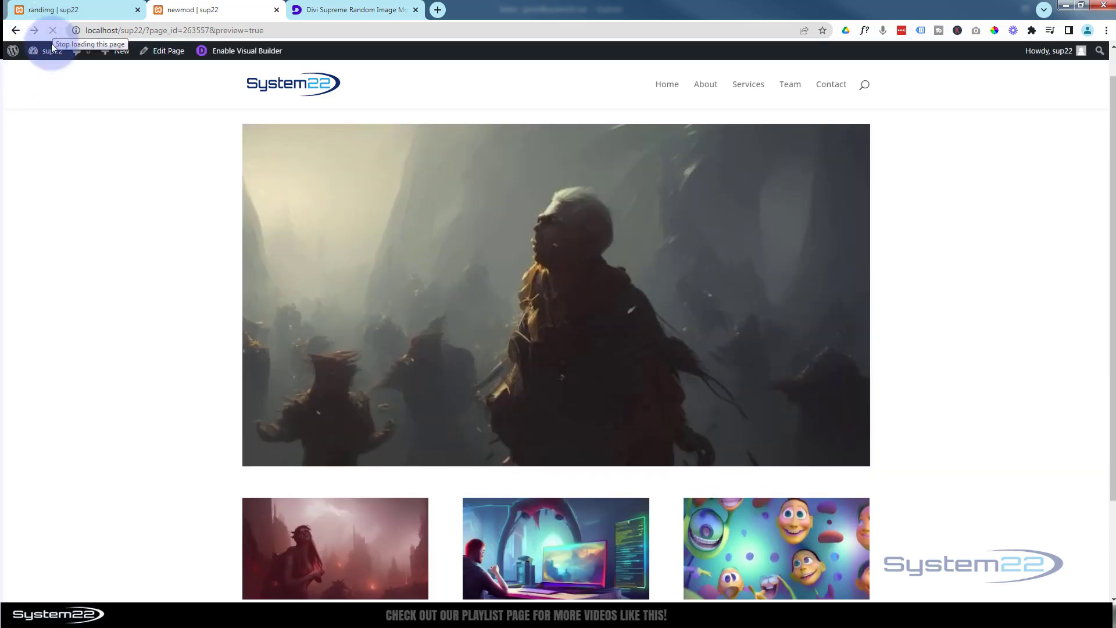
scroll(161, 375, "down", 2)
scroll(162, 372, "up", 2)
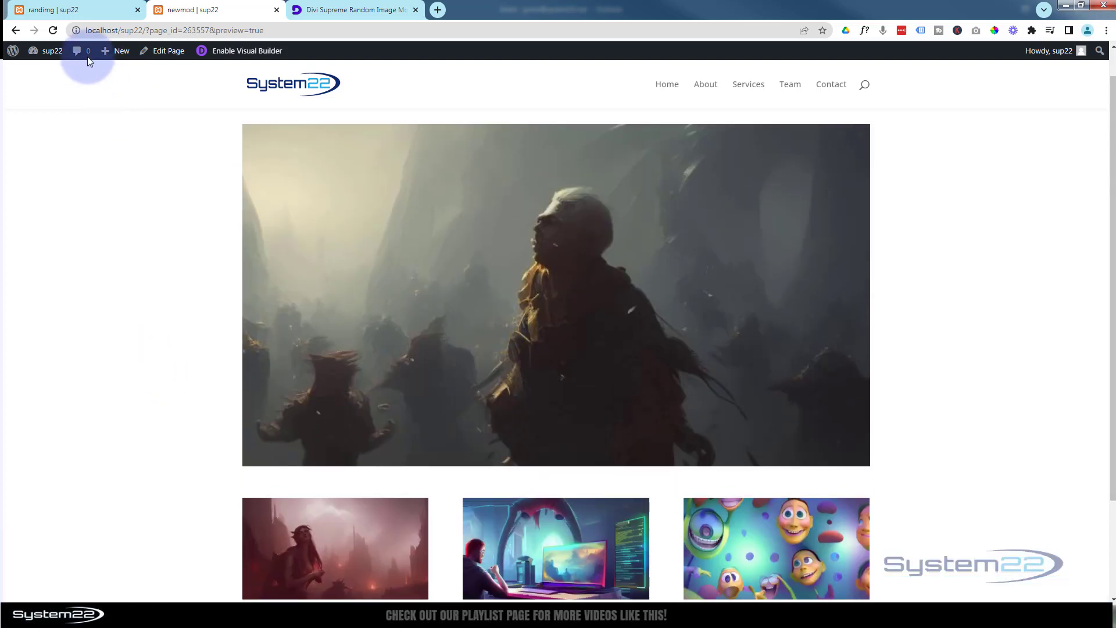
left_click(76, 10)
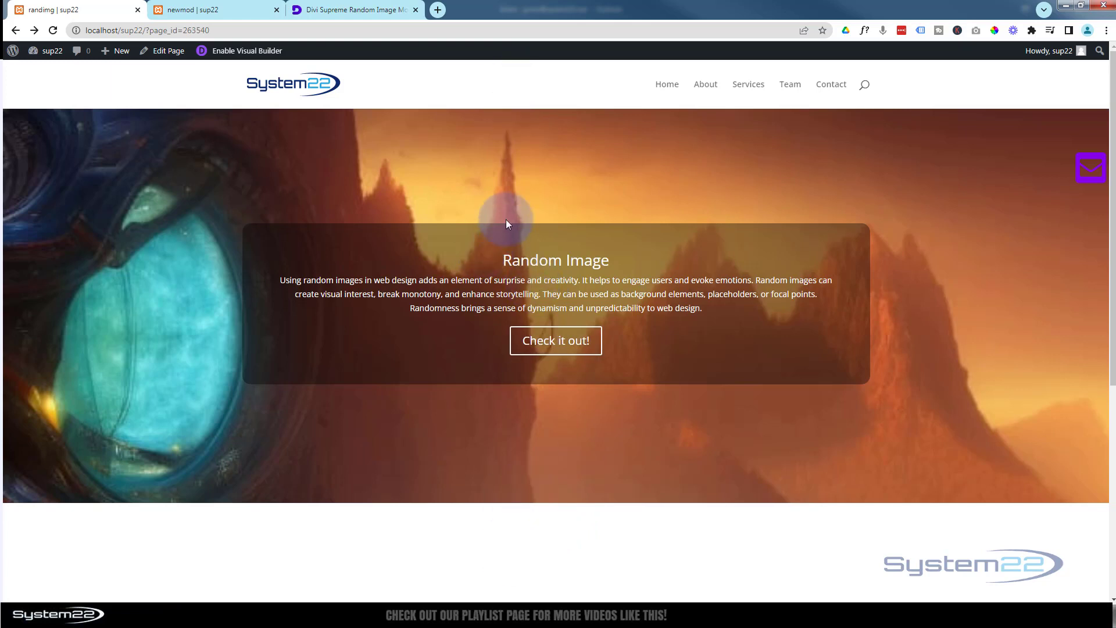
Reload the randimg page three times to watch the hero background change, then return to newmod
left_click(53, 30)
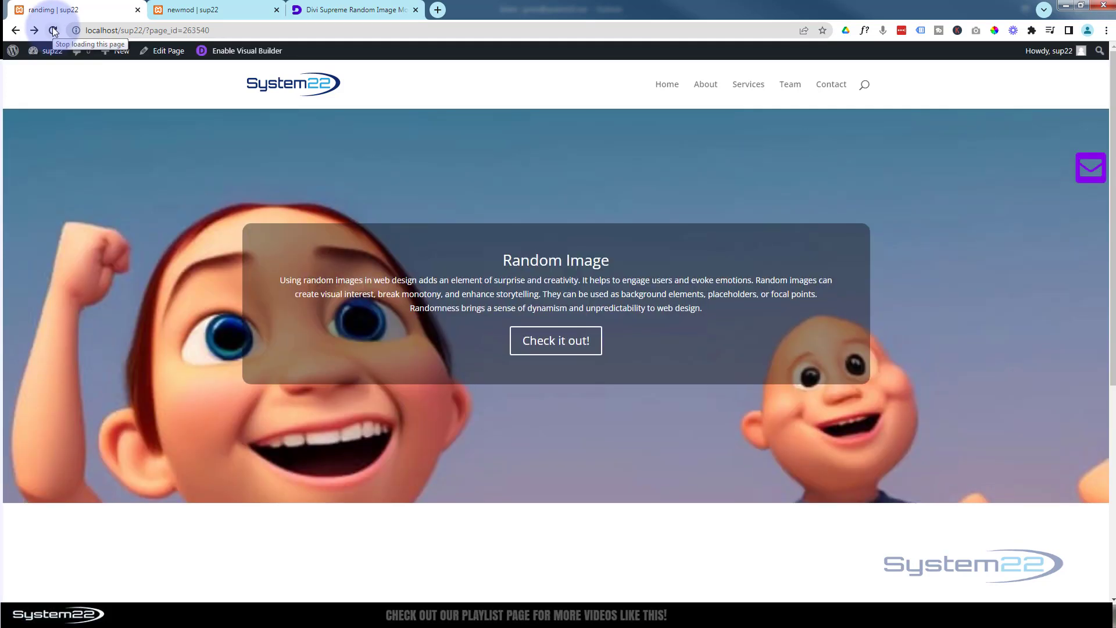
left_click(53, 30)
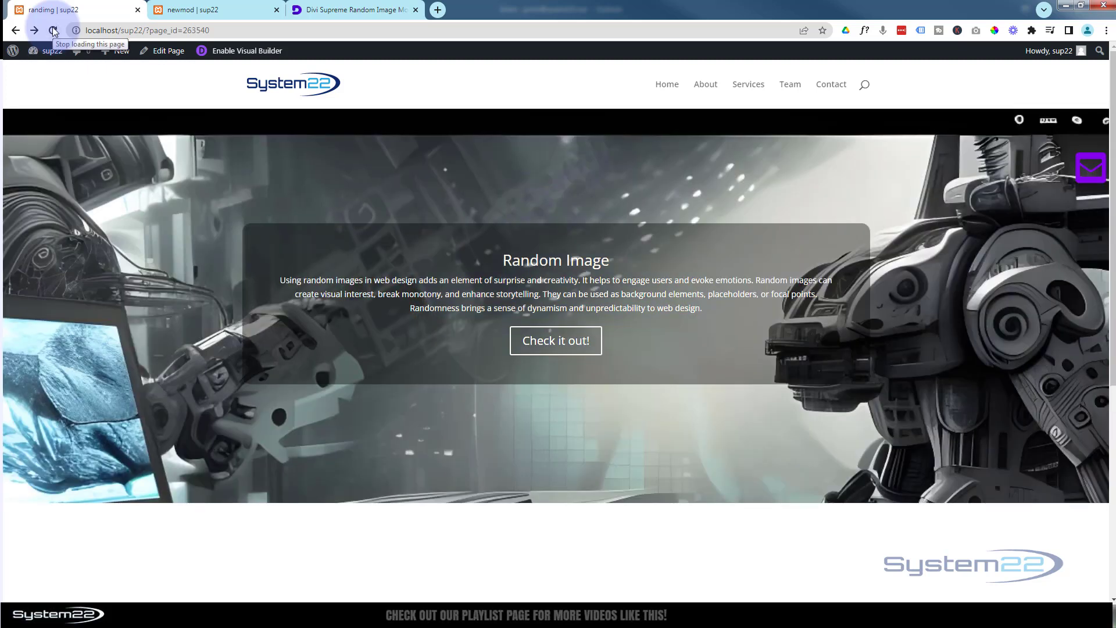
left_click(53, 30)
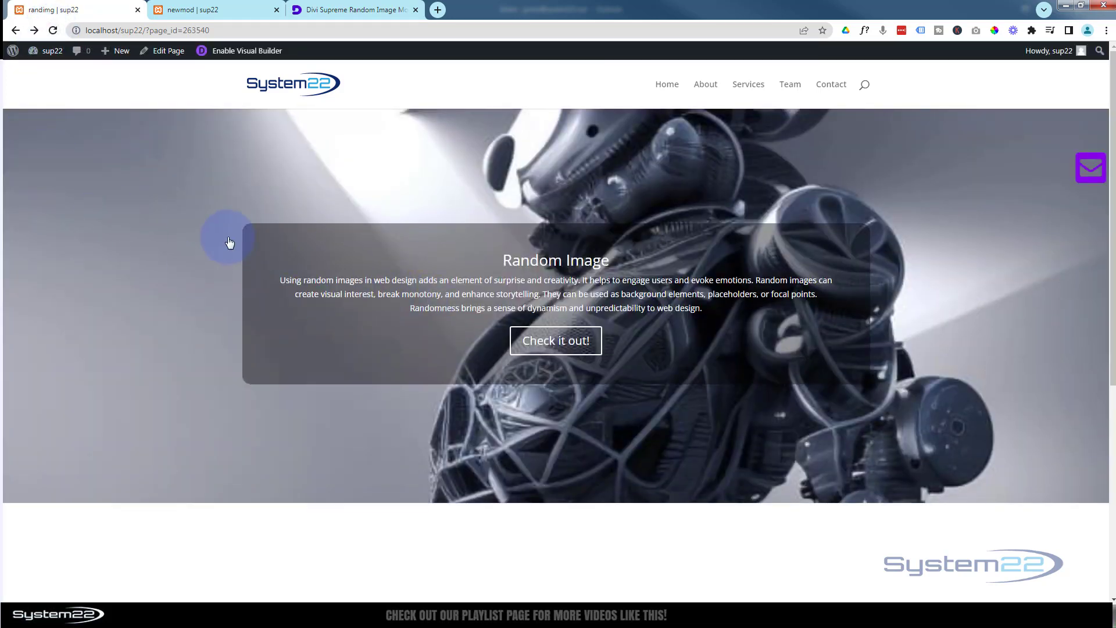
left_click(235, 9)
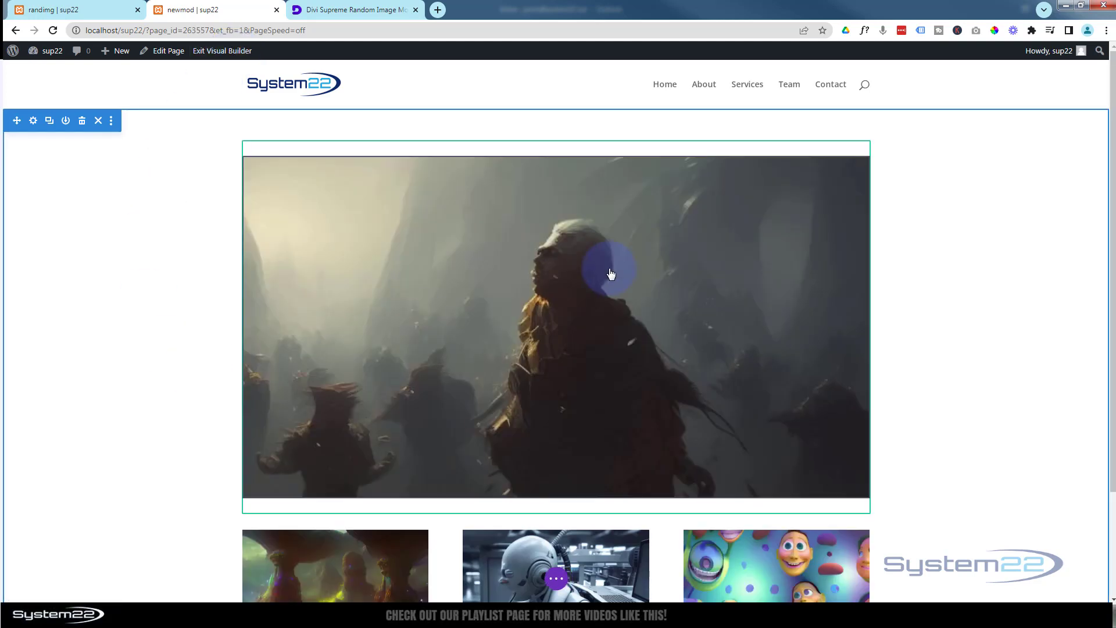
Delete the large image module sitting above the three-image gallery
mouse_move(535, 274)
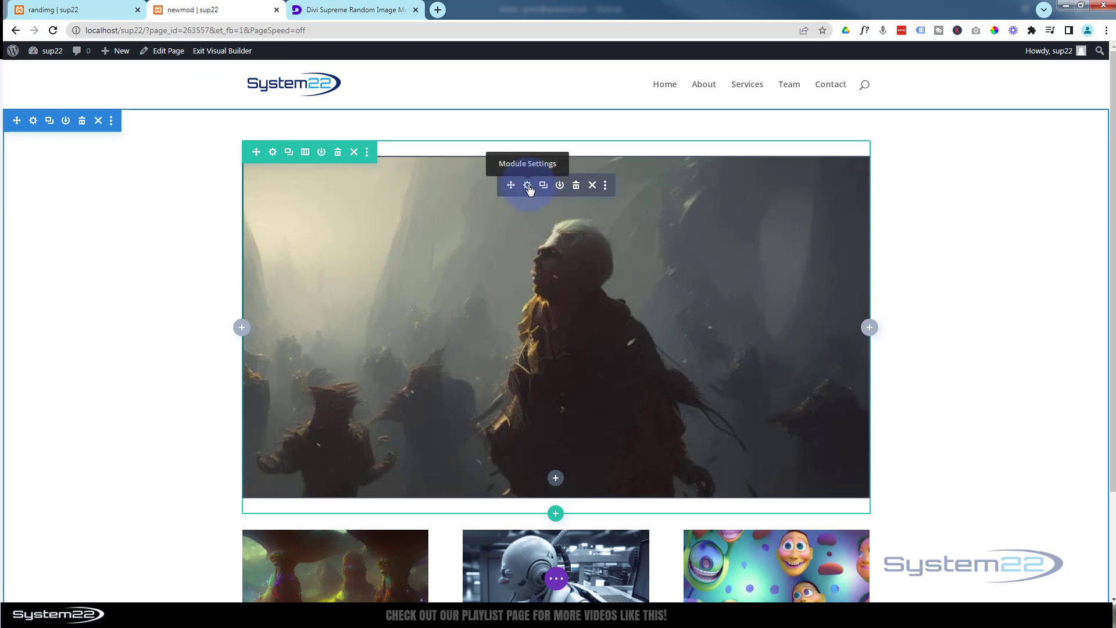
left_click(576, 185)
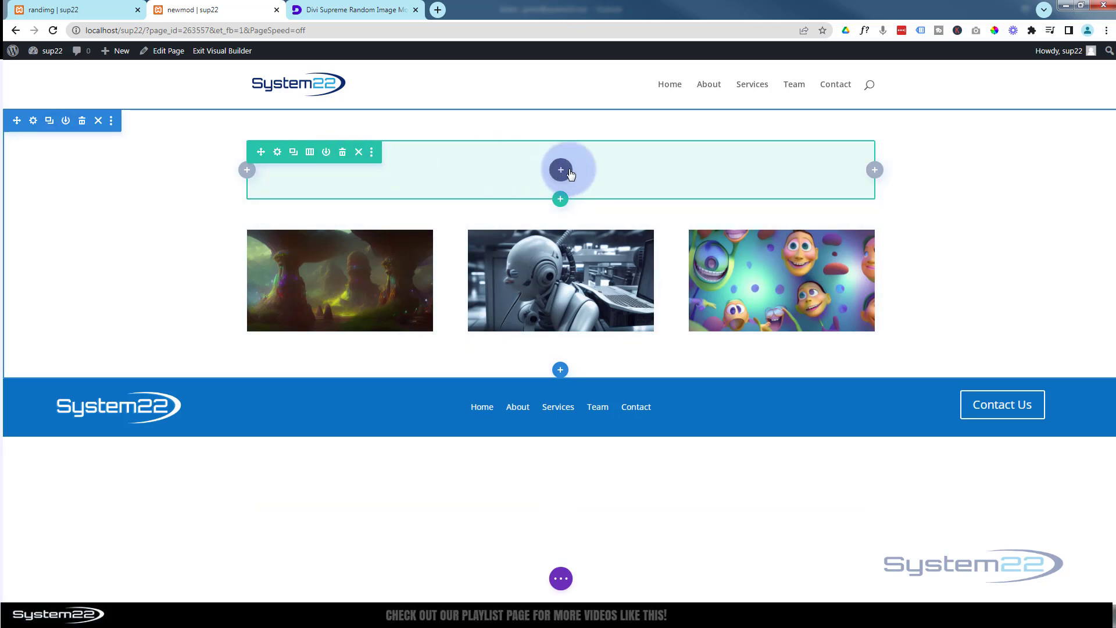
Insert a Supreme Random Image module into the empty top row
left_click(562, 170)
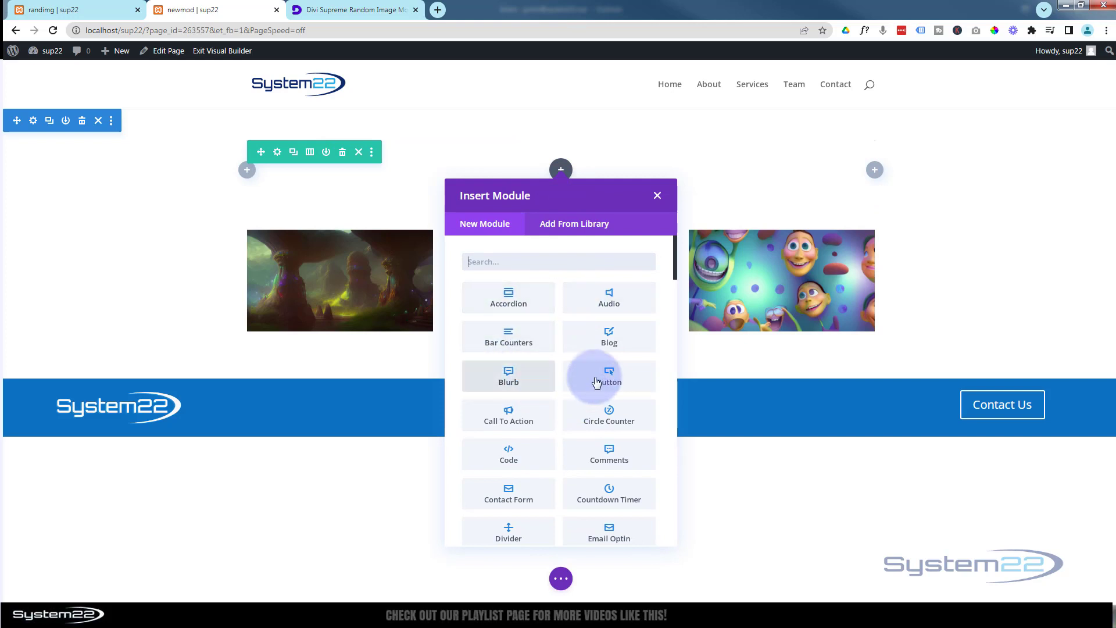
scroll(591, 367, "down", 3)
scroll(593, 365, "down", 6)
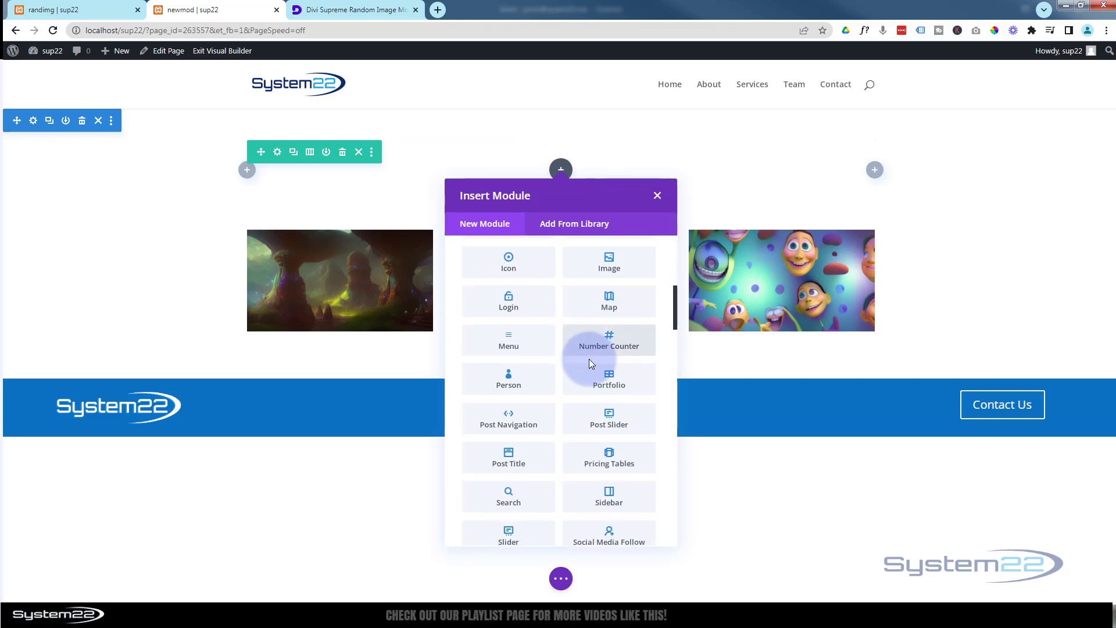
scroll(590, 362, "down", 3)
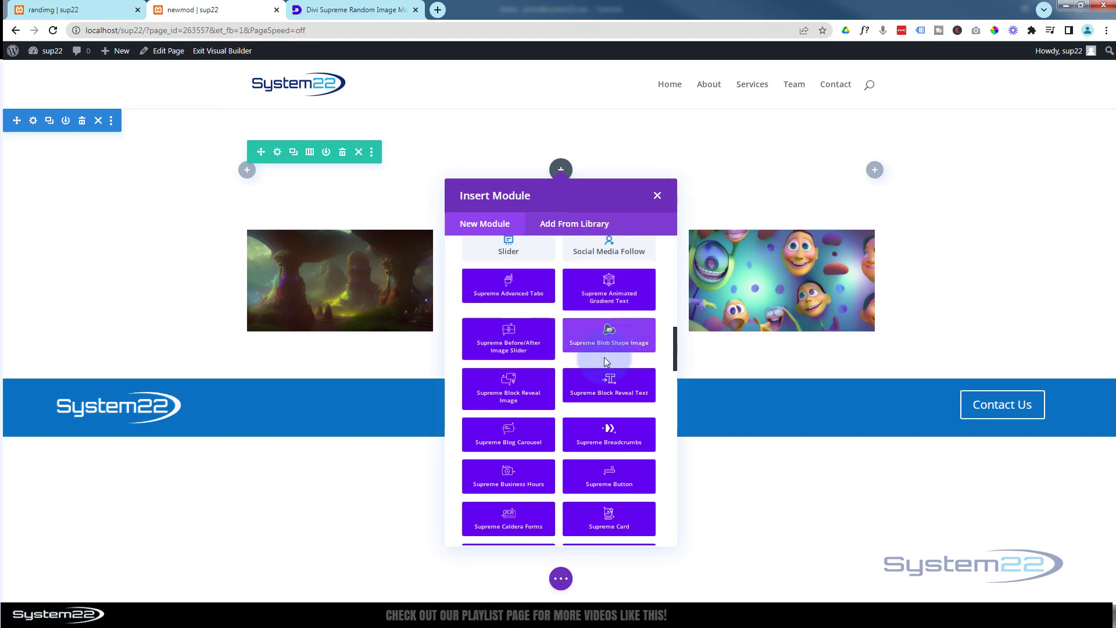
scroll(605, 354, "down", 2)
scroll(602, 354, "down", 4)
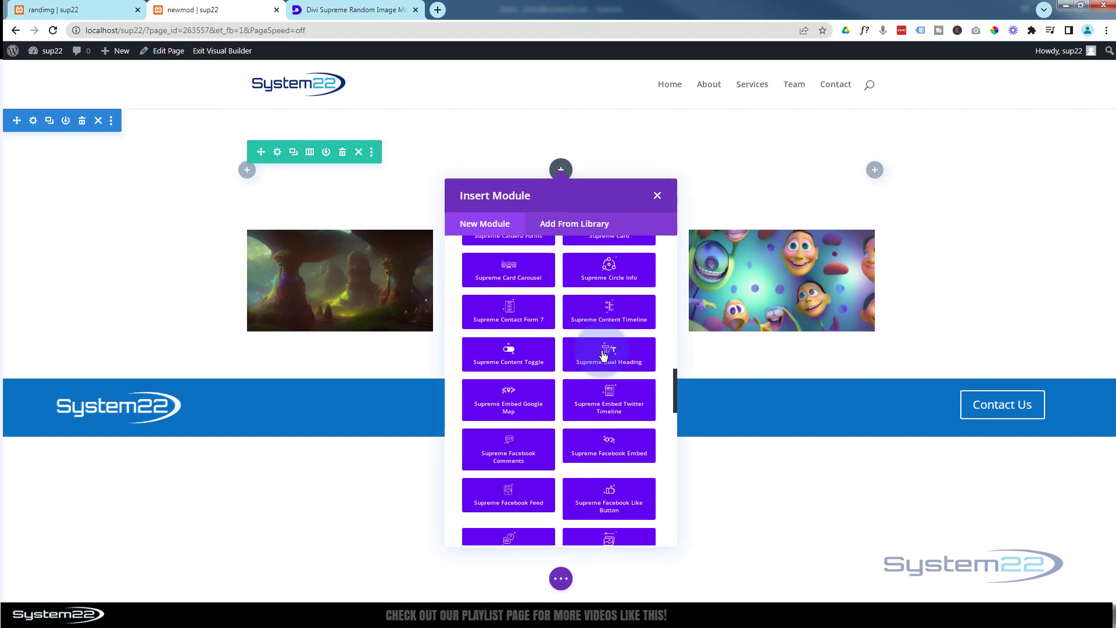
scroll(603, 353, "down", 8)
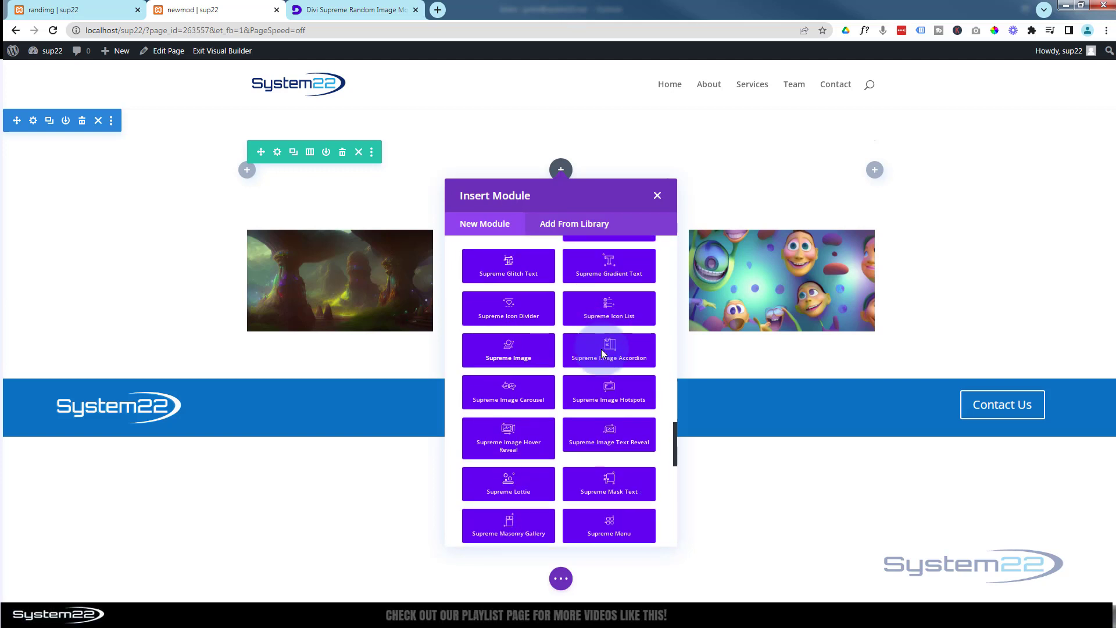
scroll(603, 354, "down", 5)
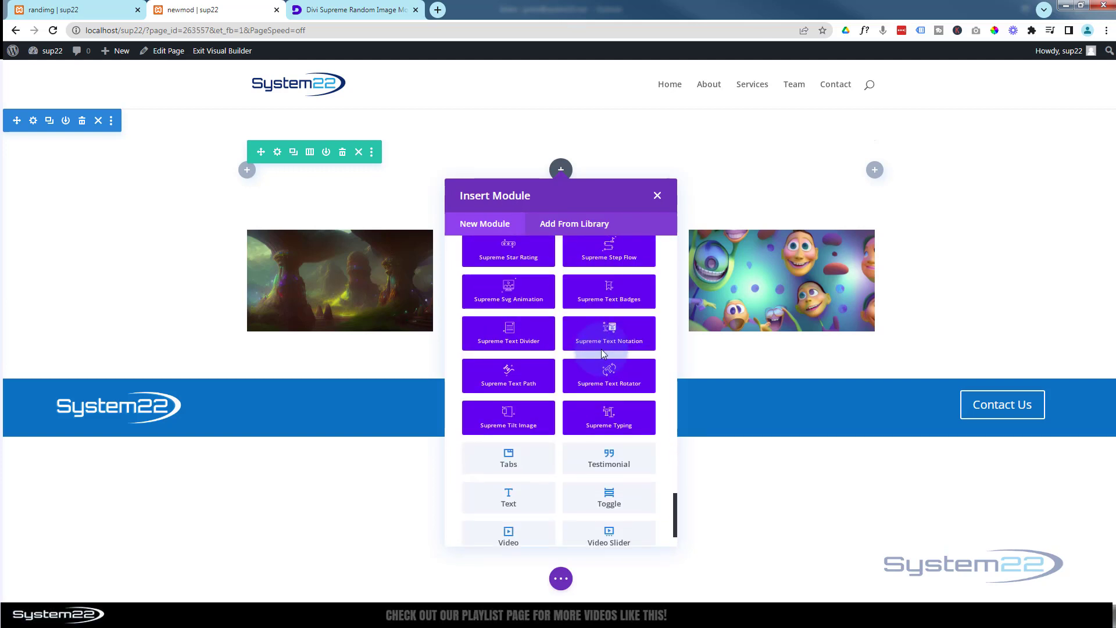
scroll(544, 384, "up", 4)
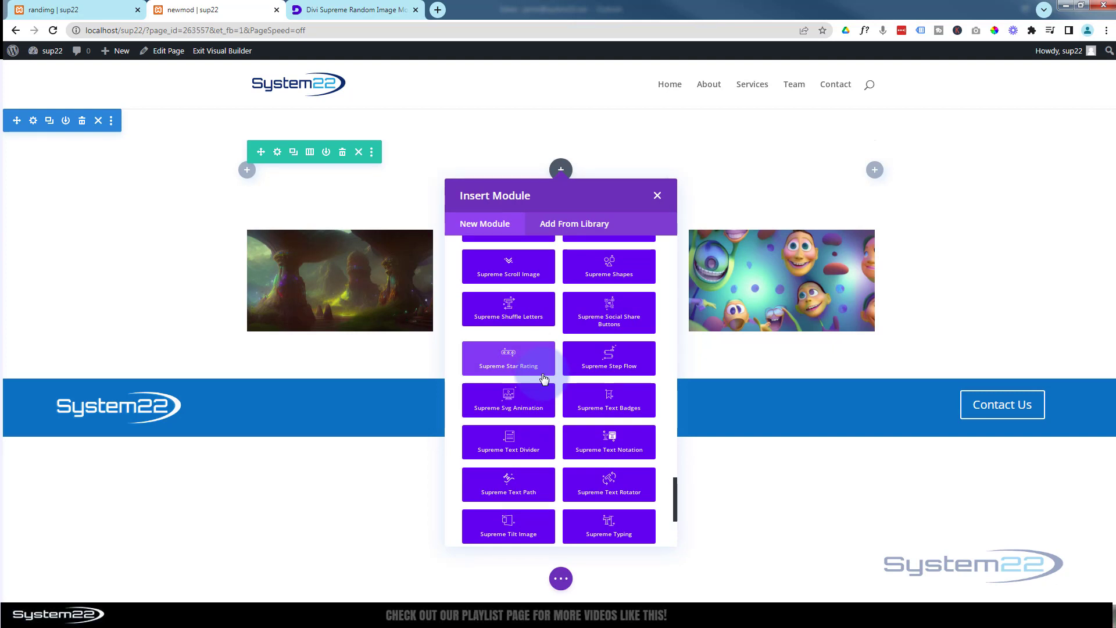
scroll(544, 379, "up", 4)
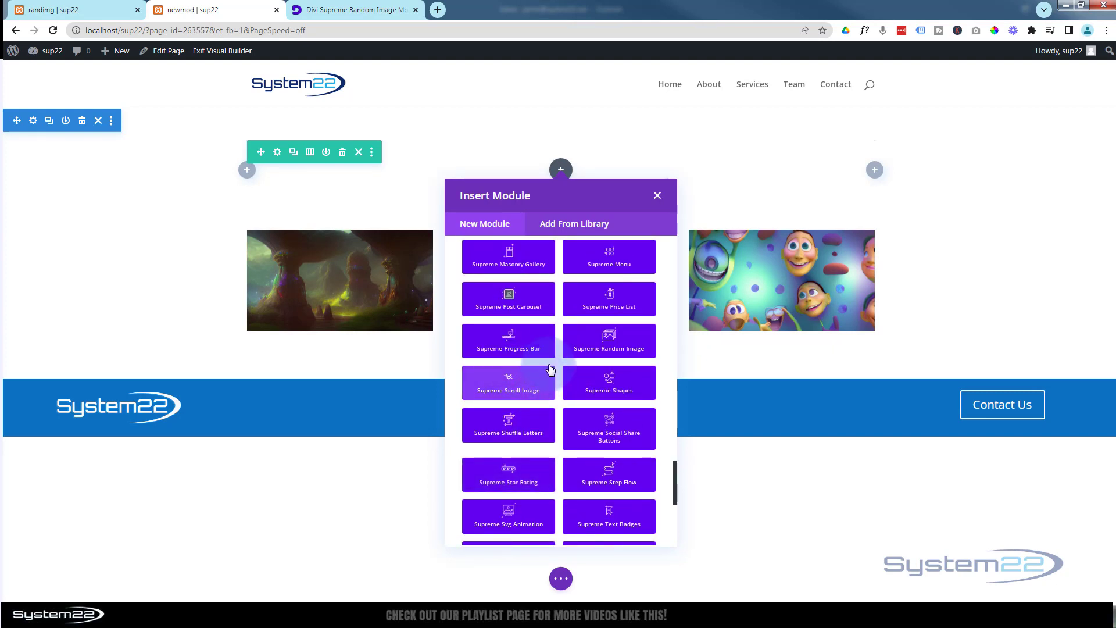
left_click(606, 351)
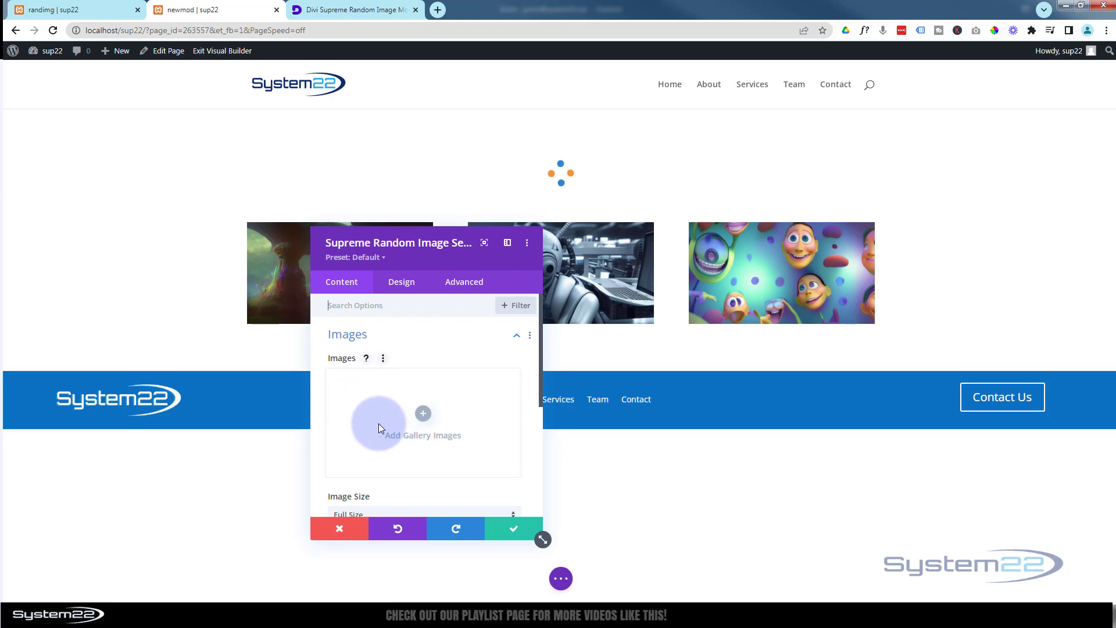
Add the first eight media library images, starting with the spaceship, to the random image module
left_click(424, 417)
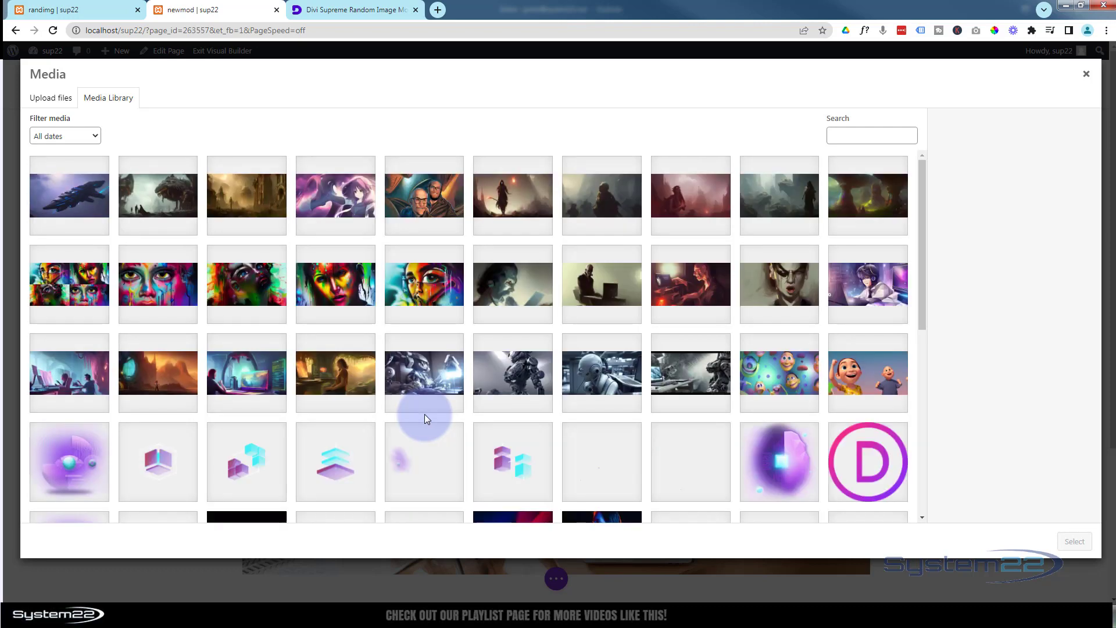
left_click(81, 225)
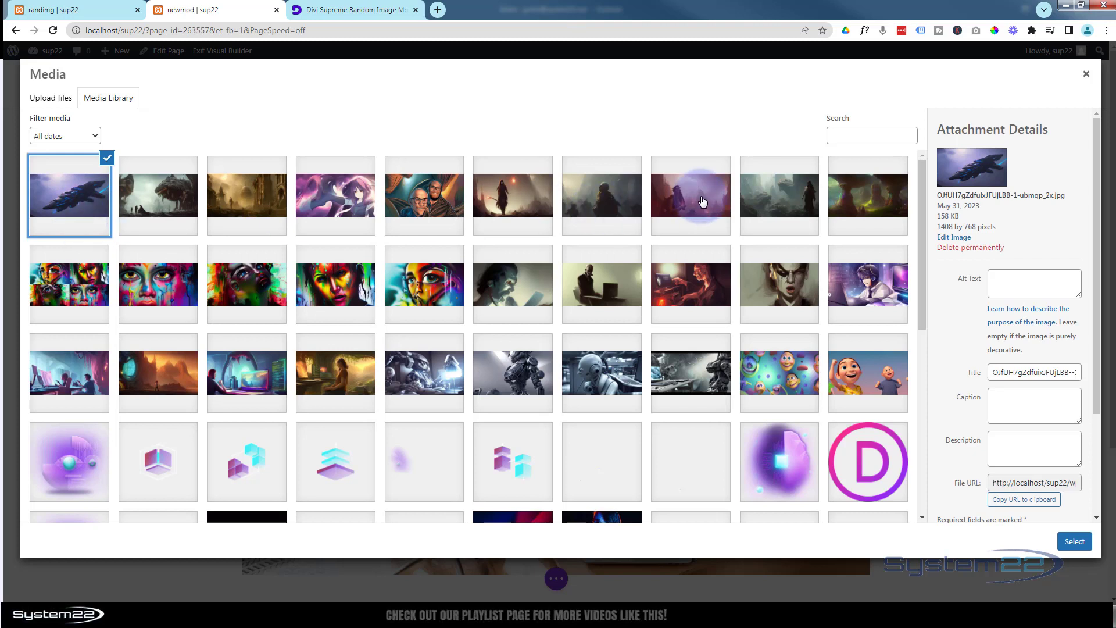
left_click(703, 201, "shift")
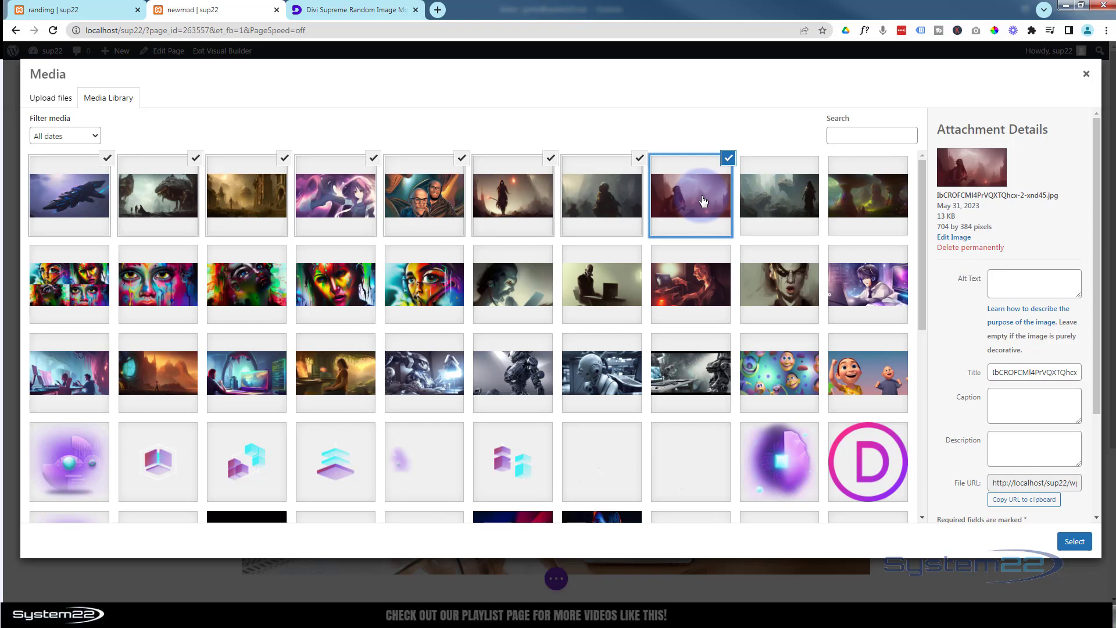
left_click(1075, 543)
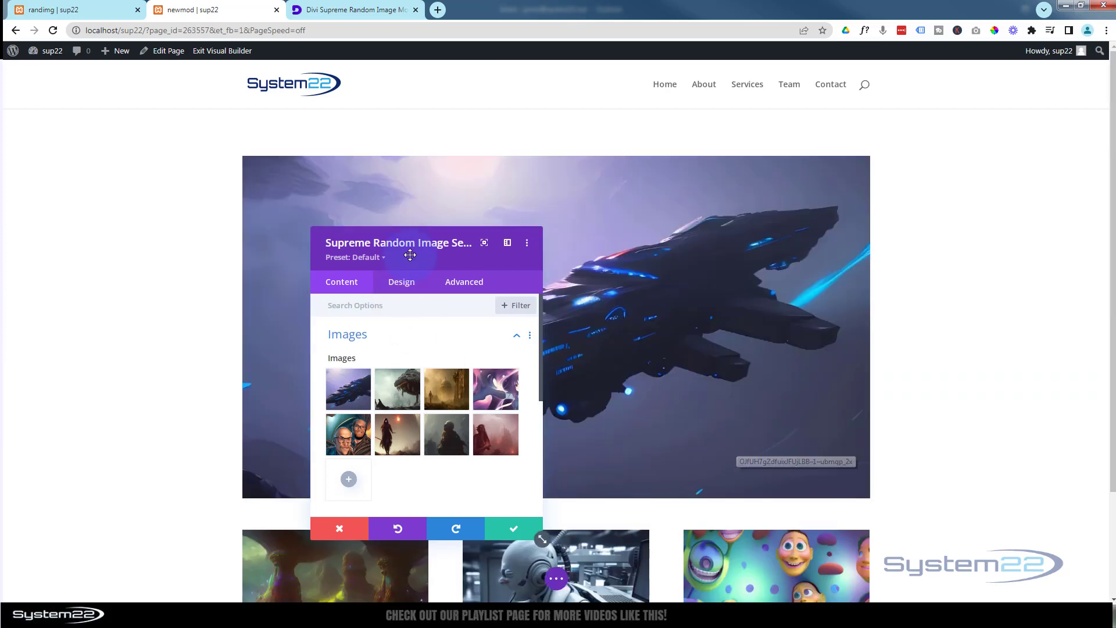
Check the module's Image Size option and leave it at Full Size
left_click_drag(643, 246, 634, 190)
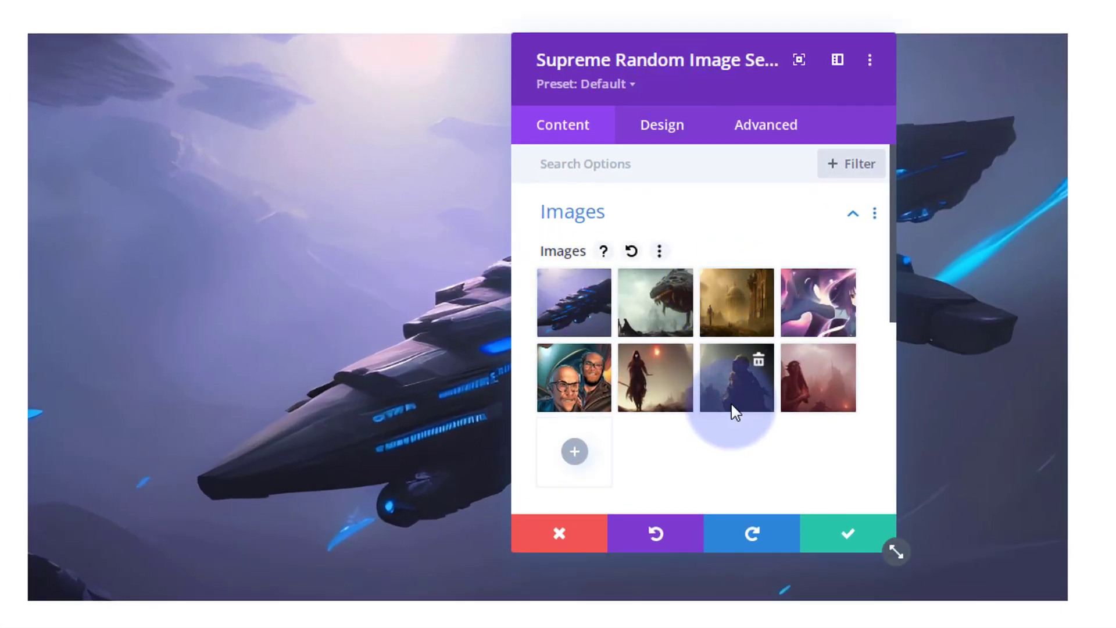
scroll(731, 407, "down", 3)
scroll(734, 411, "down", 2)
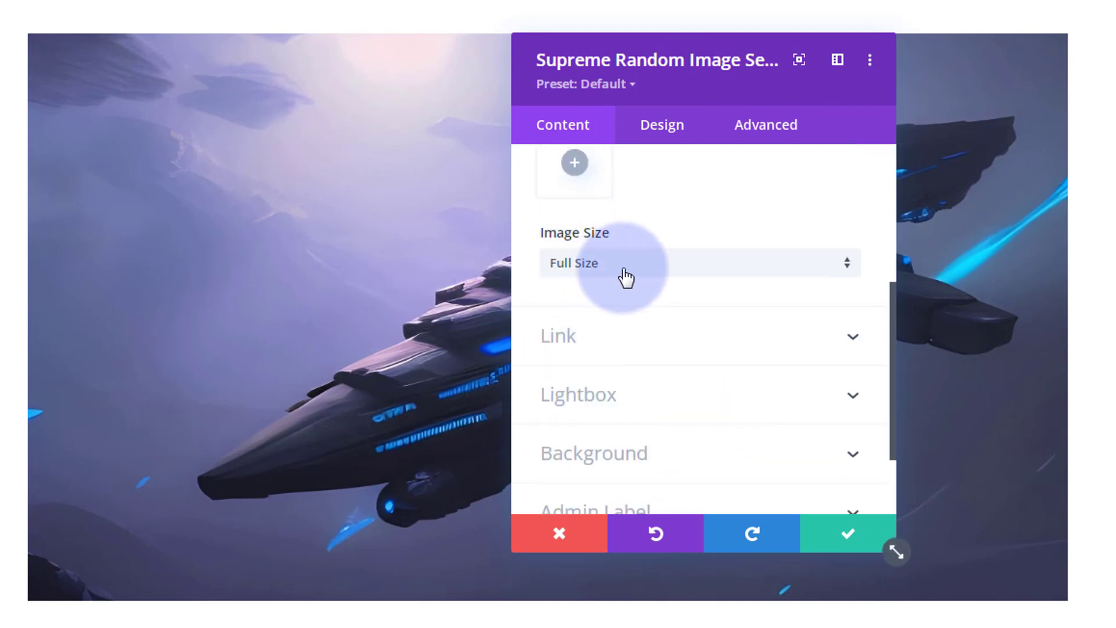
left_click(650, 272)
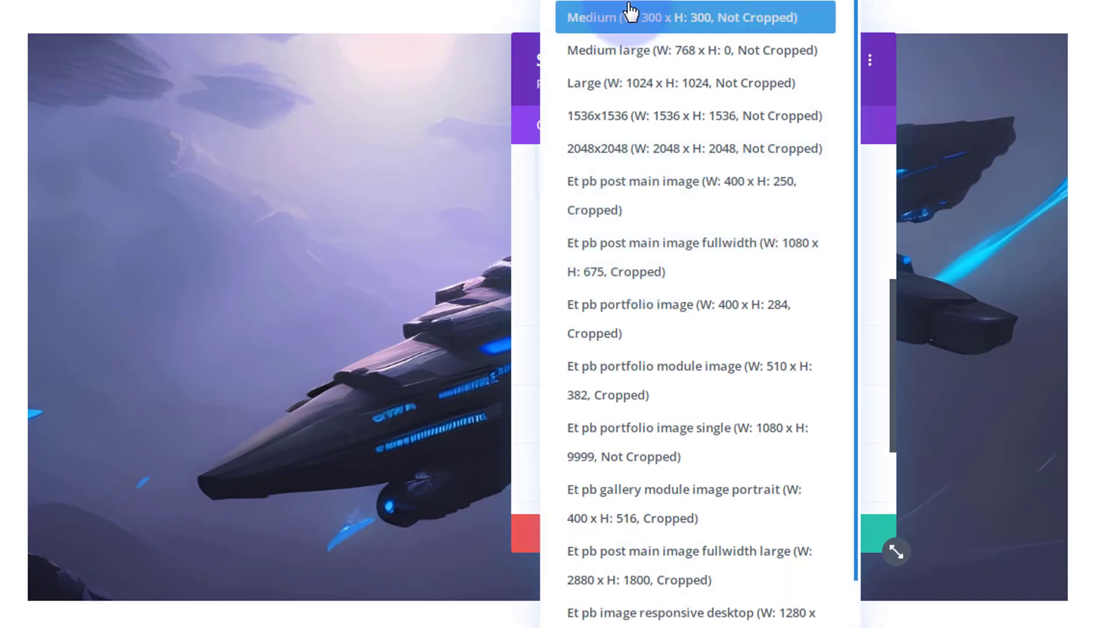
left_click(528, 188)
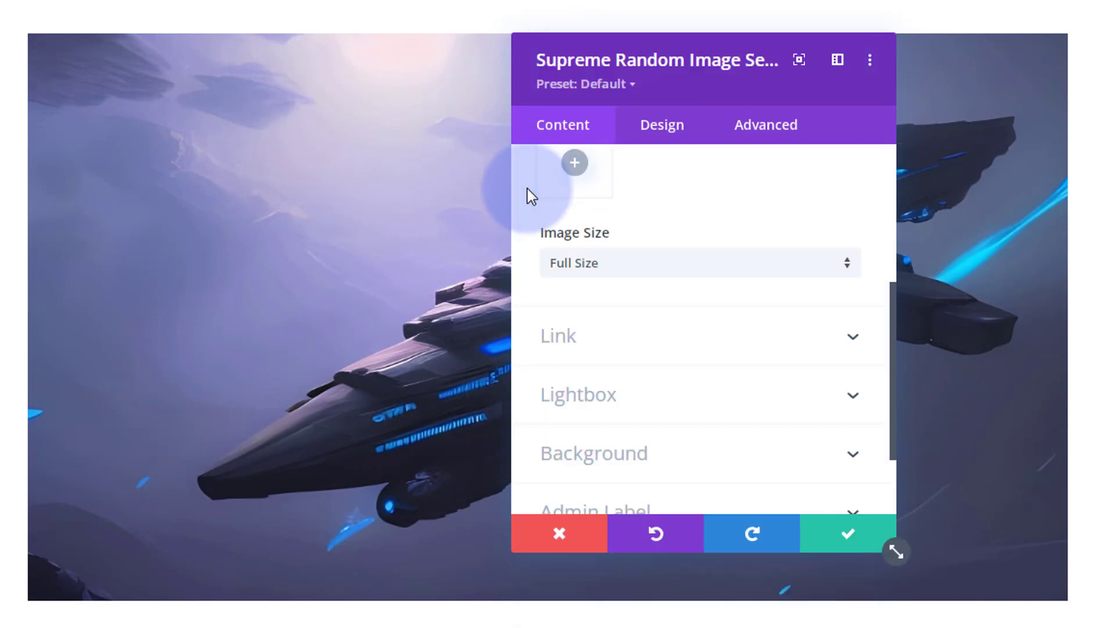
Turn on Force Fullwidth in the module's Design sizing settings
left_click(680, 136)
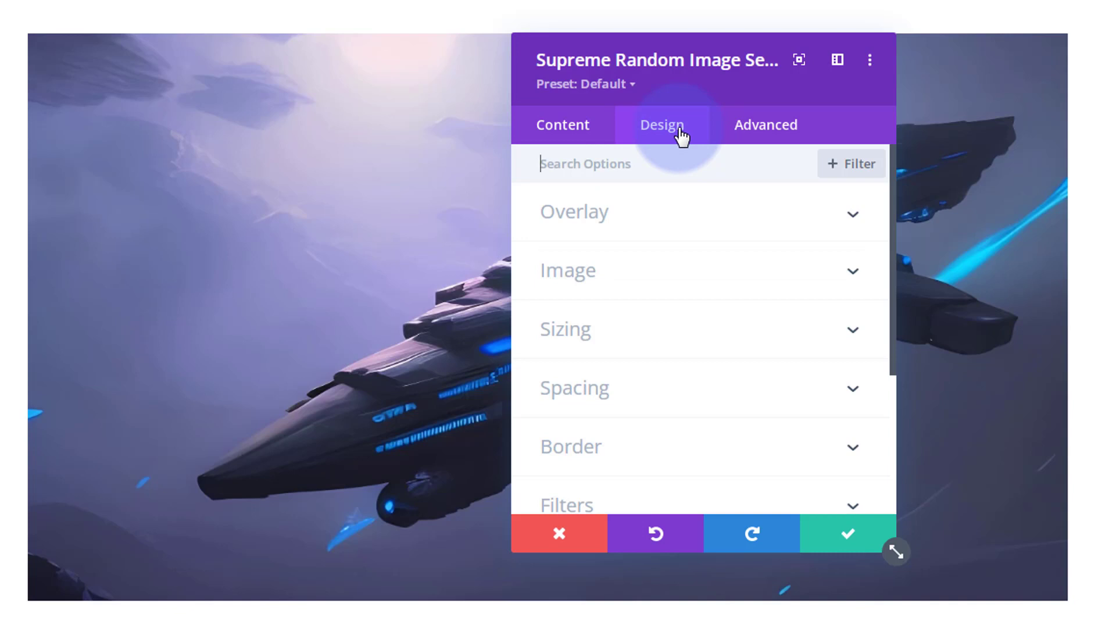
left_click(674, 329)
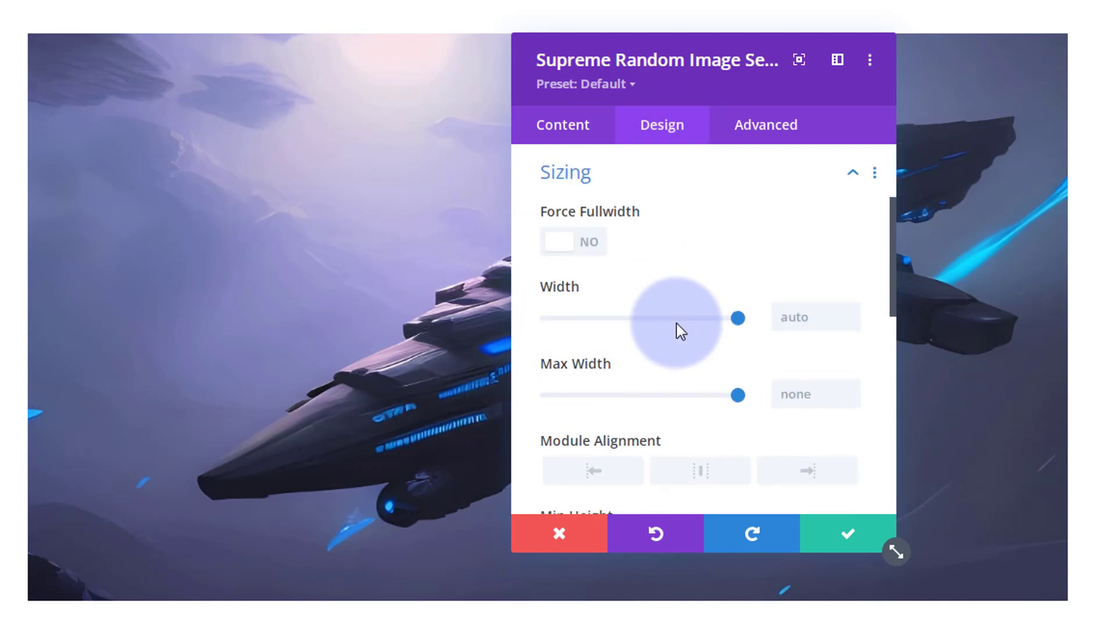
left_click(588, 247)
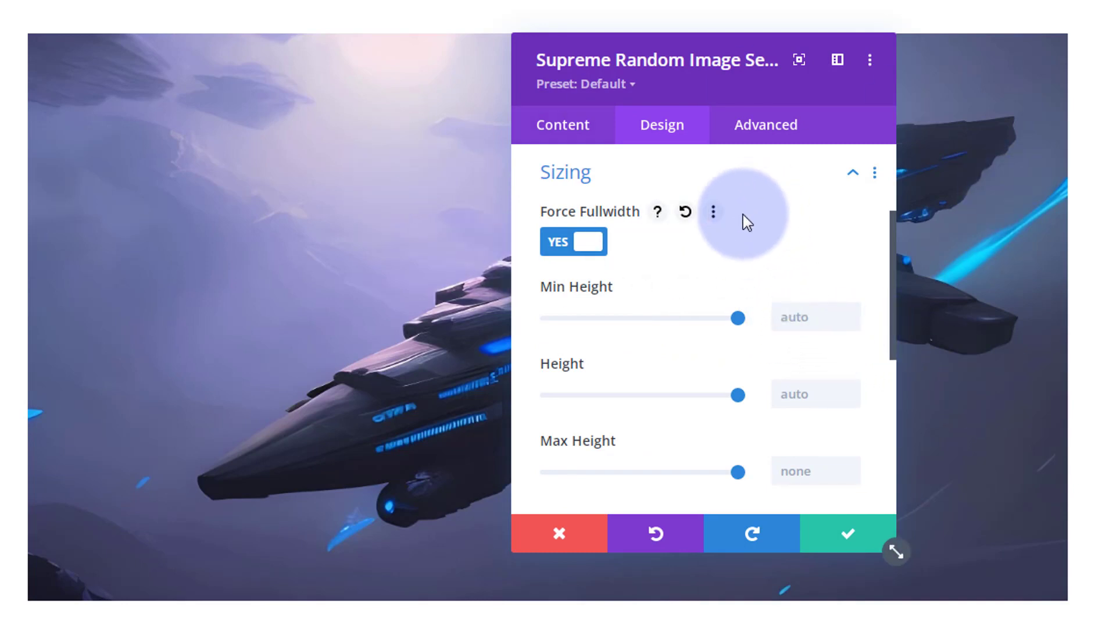
Enable Use Image Link URL in the Link settings, keeping the same-window target
left_click(559, 124)
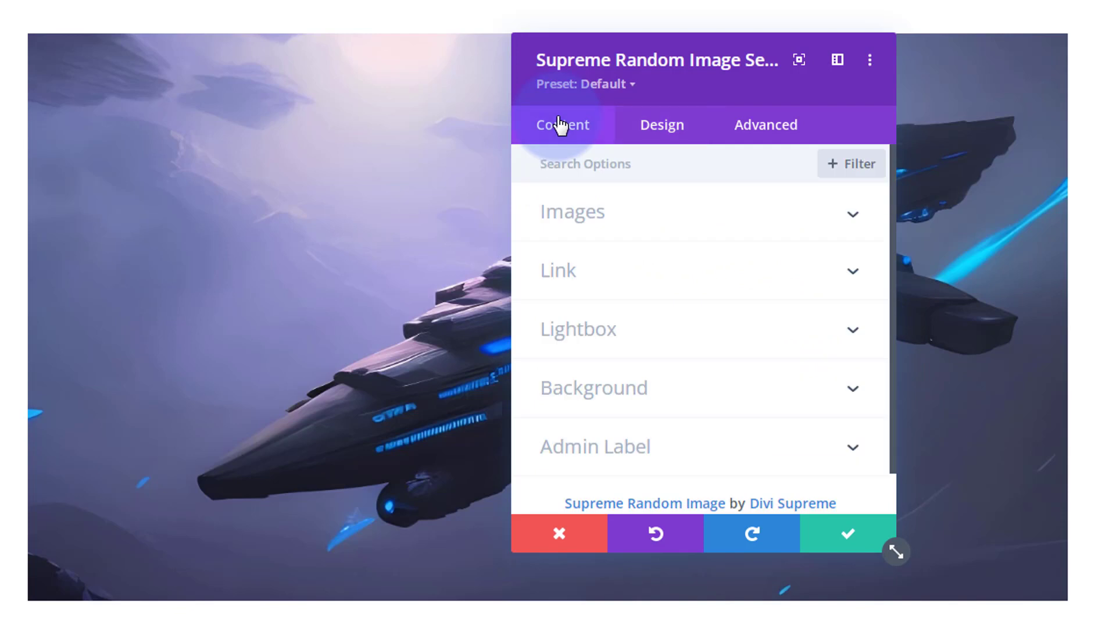
left_click(625, 271)
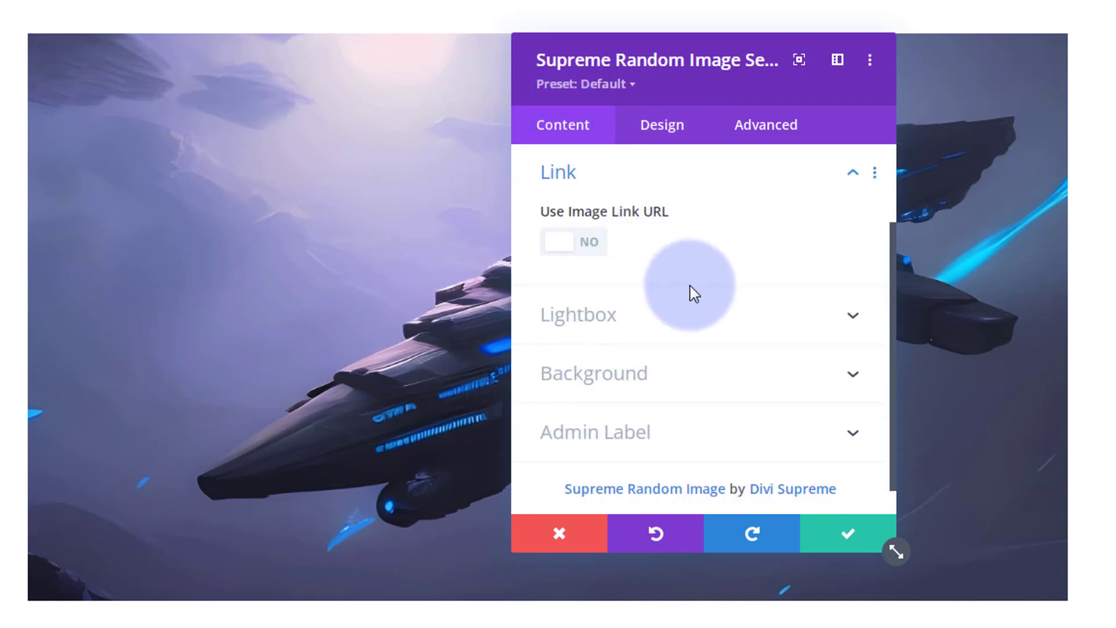
left_click(589, 243)
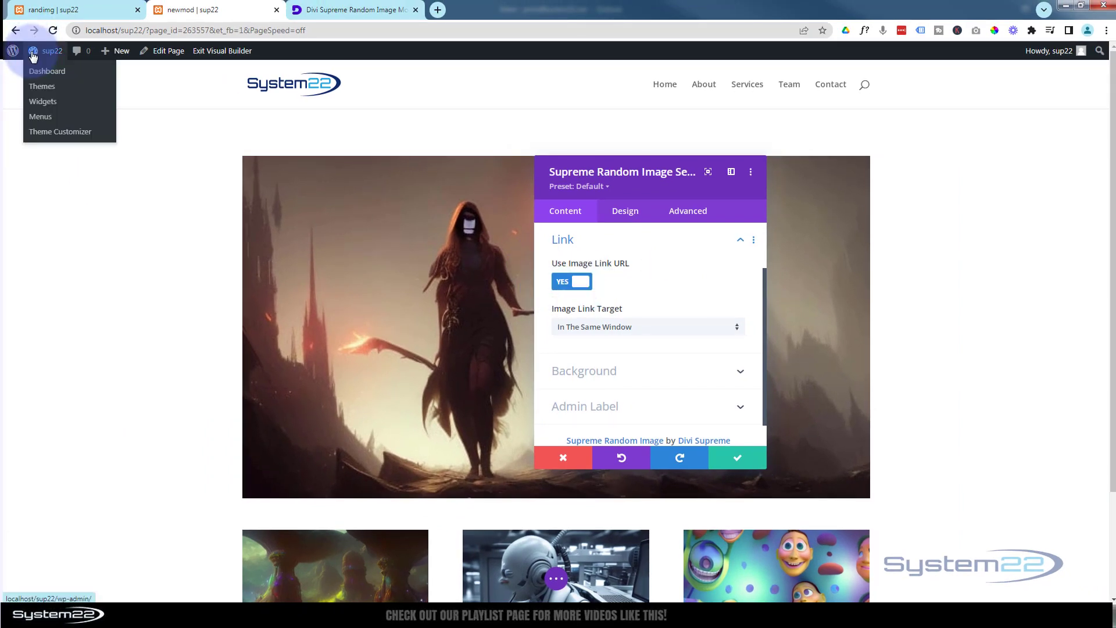
In a new dashboard tab, open the spaceship image's Media Library details and its empty Link URL field
middle_click(31, 74)
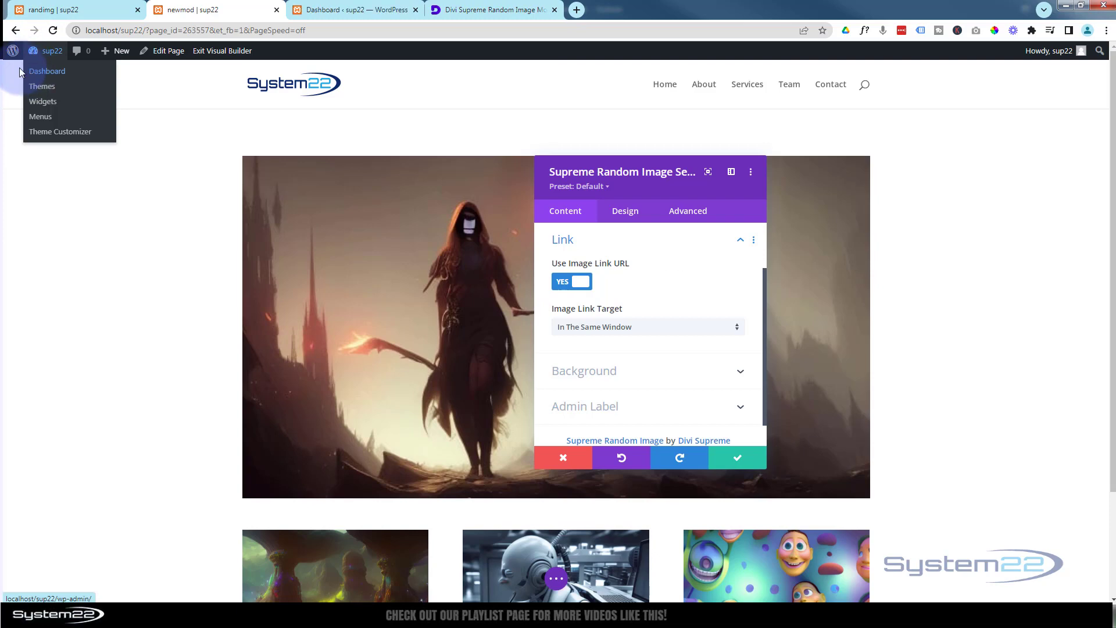
left_click(357, 11)
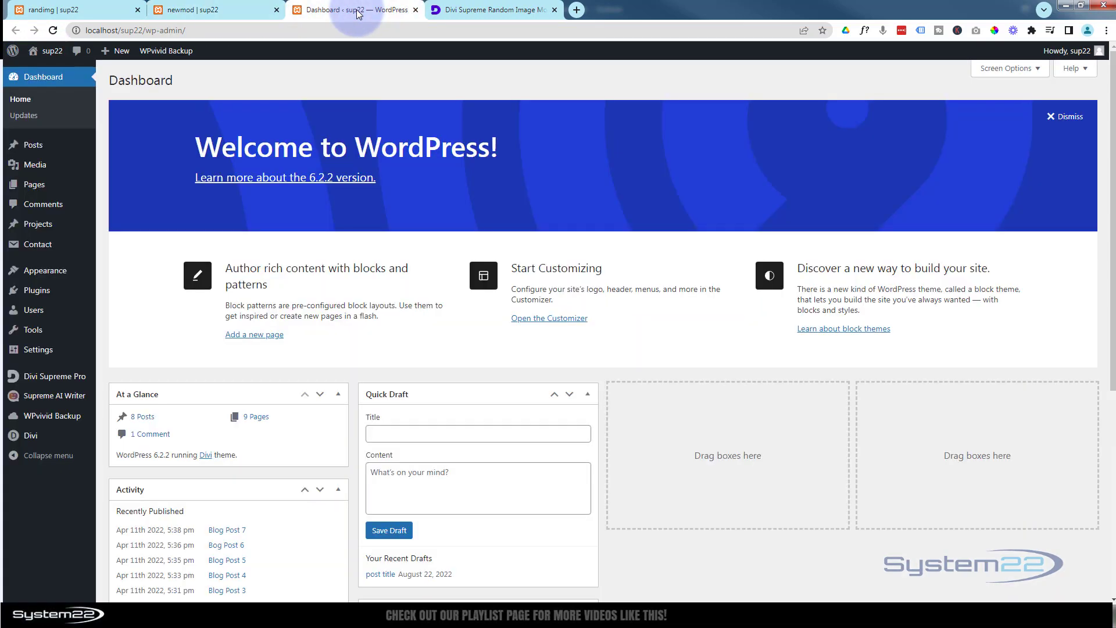
left_click(35, 170)
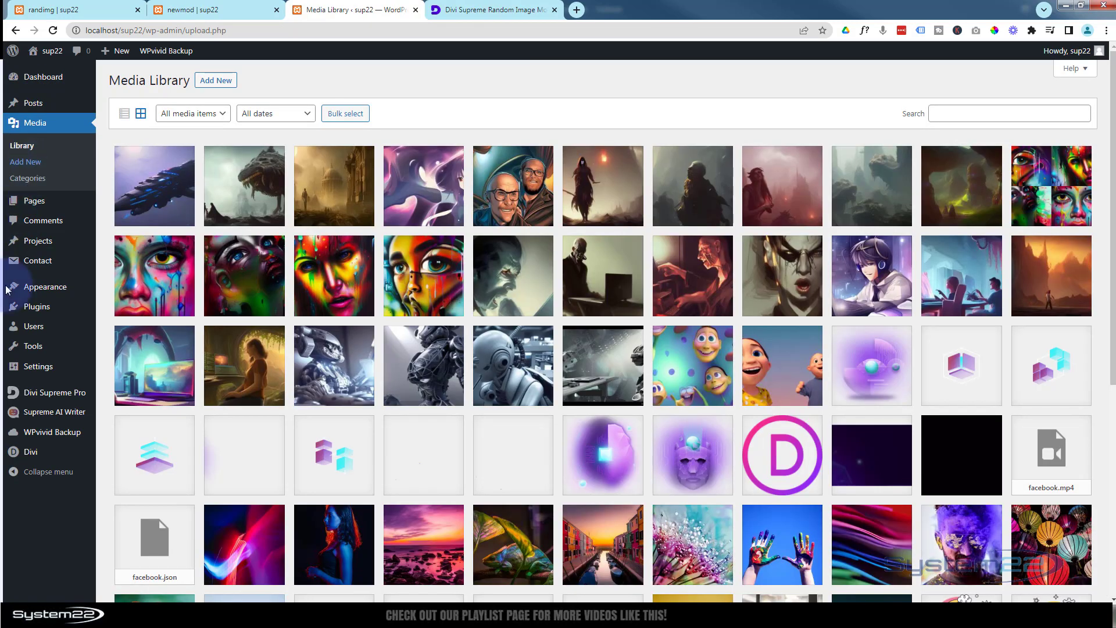
left_click(187, 214)
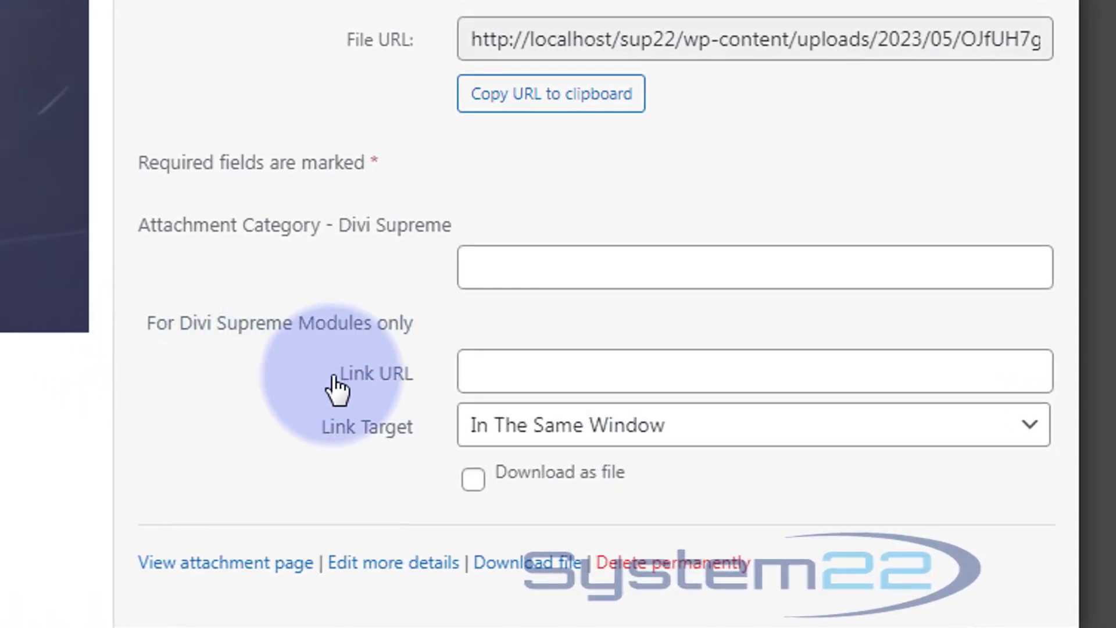
left_click(503, 371)
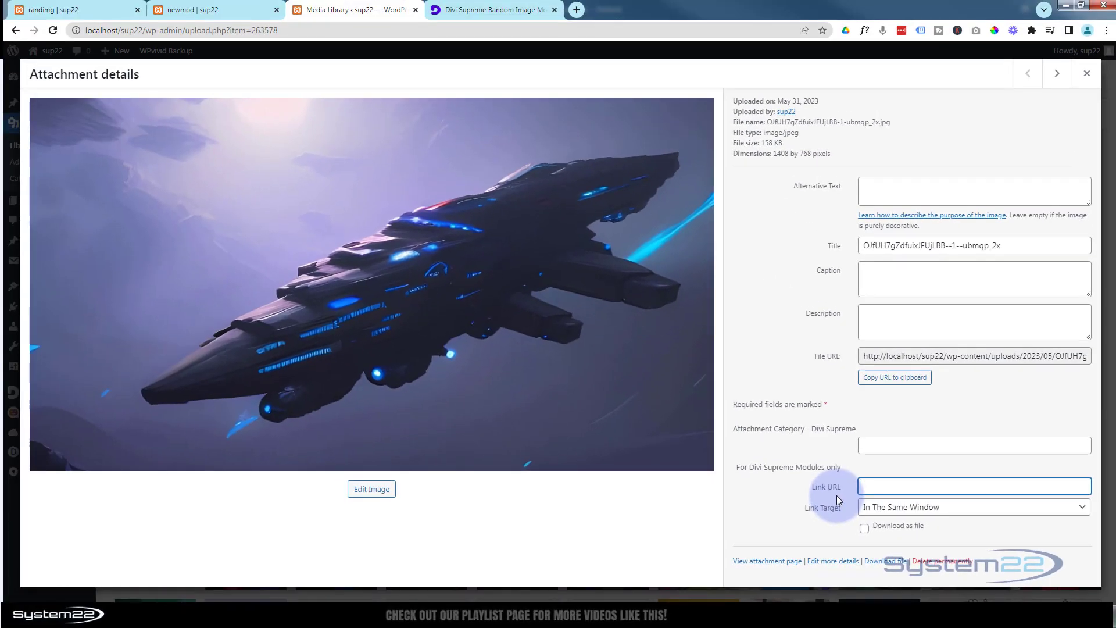
Back on the newmod builder, expand the module's Background and Admin Label options
left_click(198, 11)
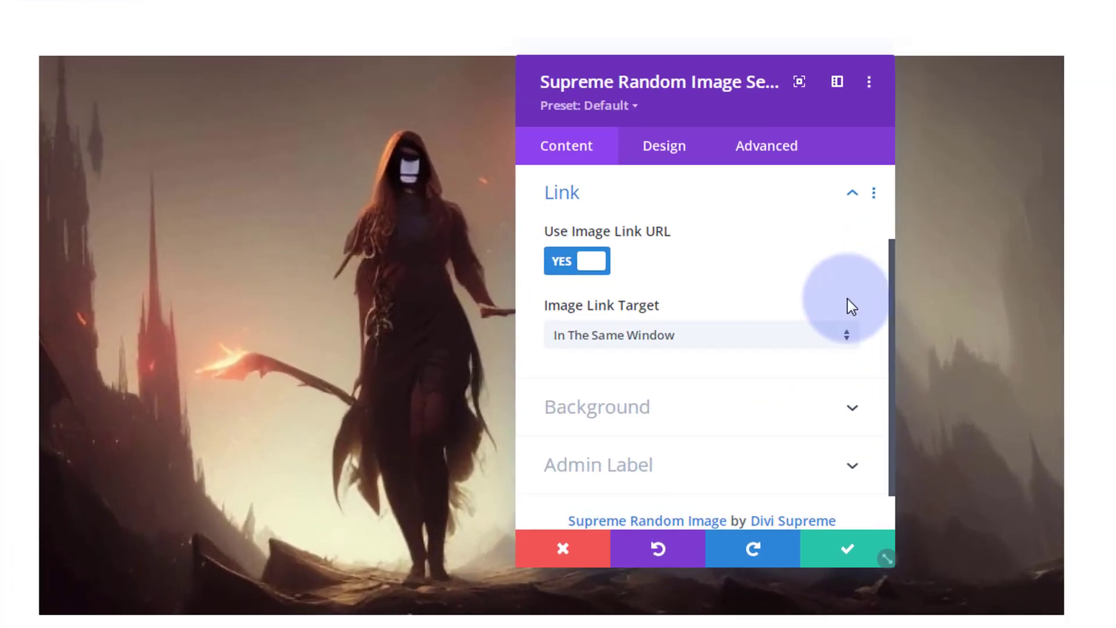
scroll(695, 306, "down", 1)
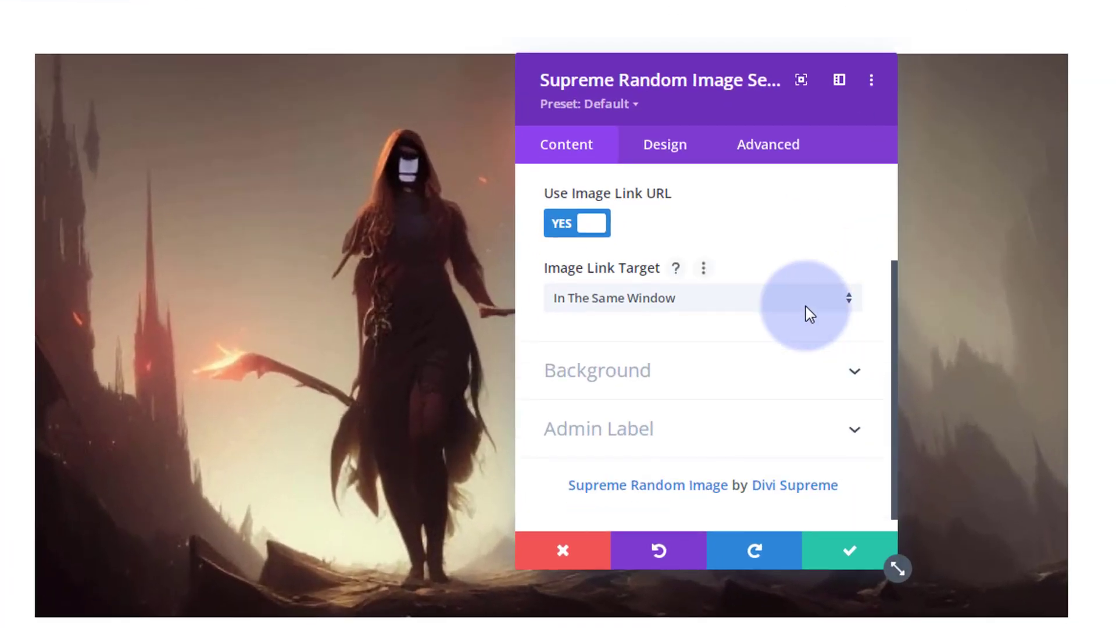
left_click(738, 362)
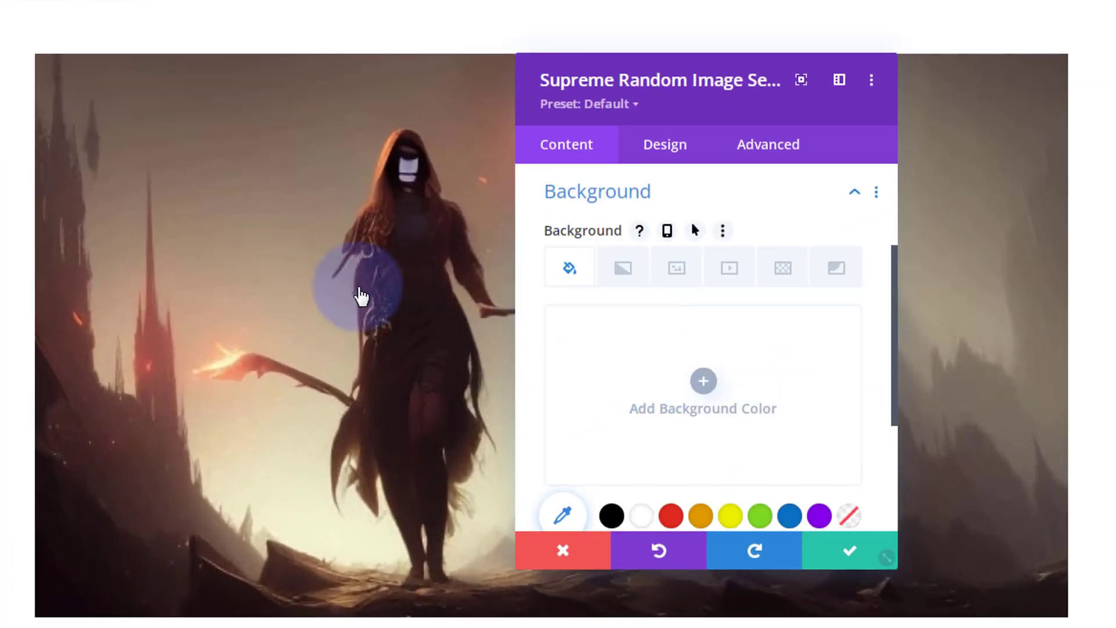
scroll(734, 368, "down", 3)
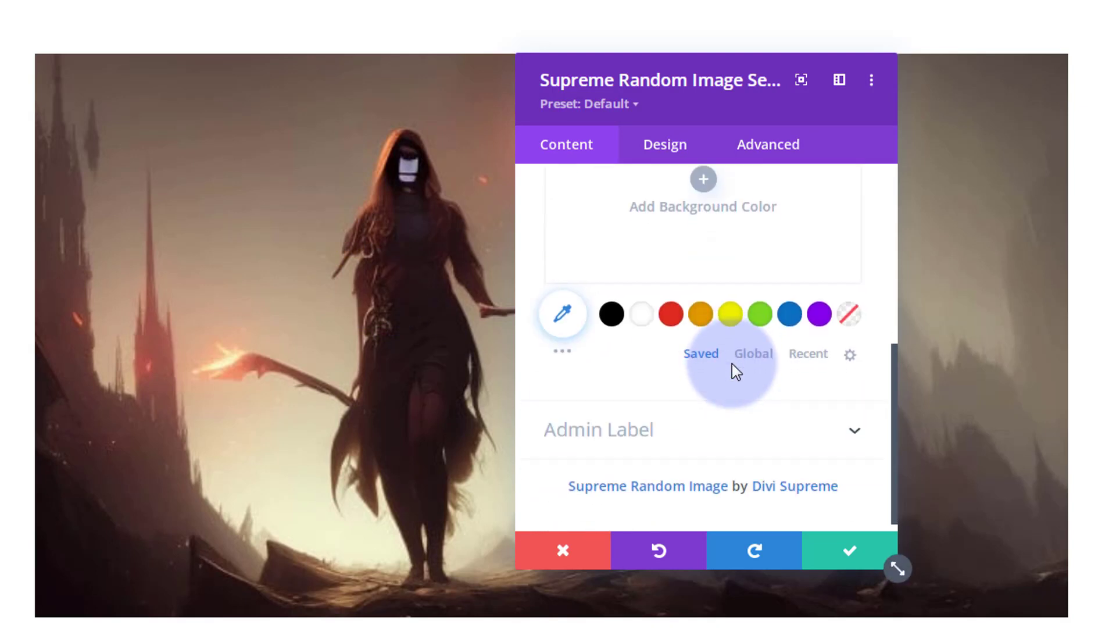
left_click(656, 422)
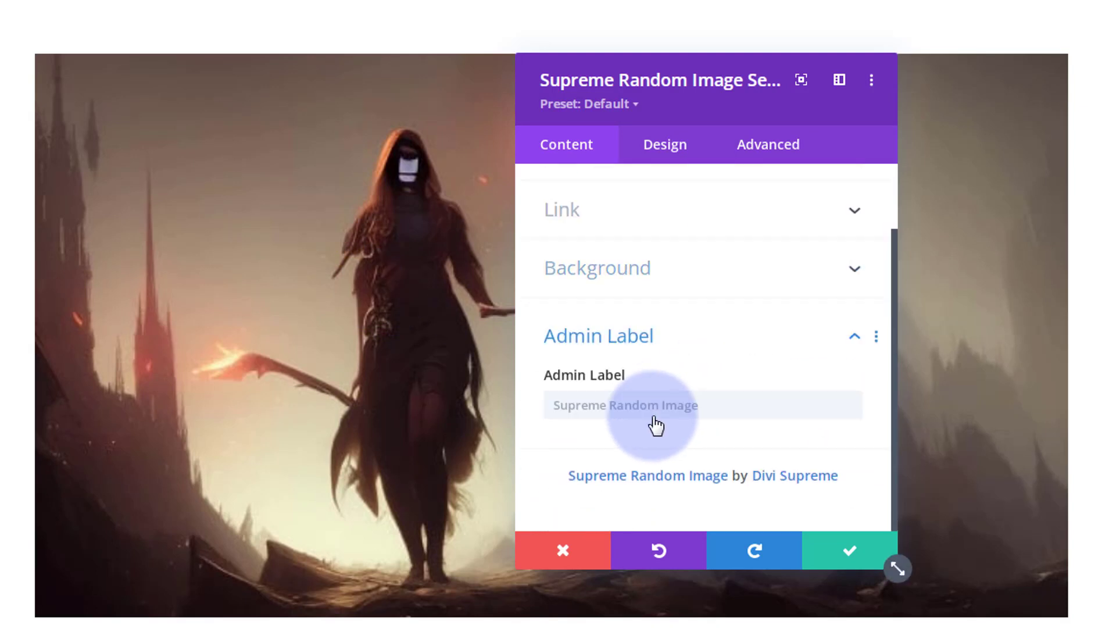
left_click(676, 152)
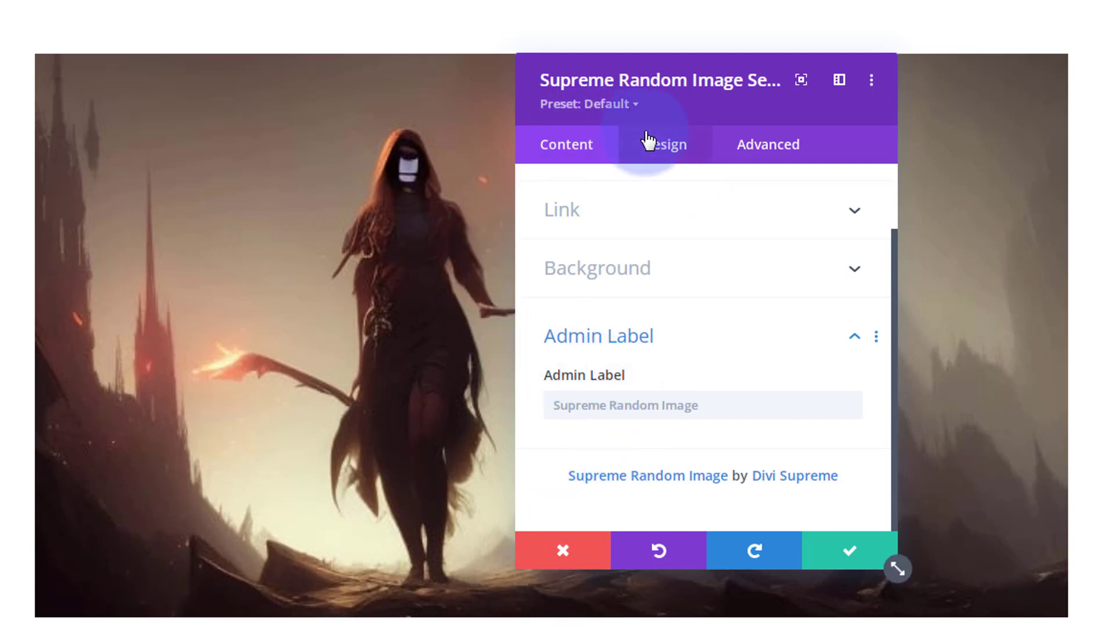
Turn on Image Overlay in the hero module's Design > Overlay settings
left_click(676, 151)
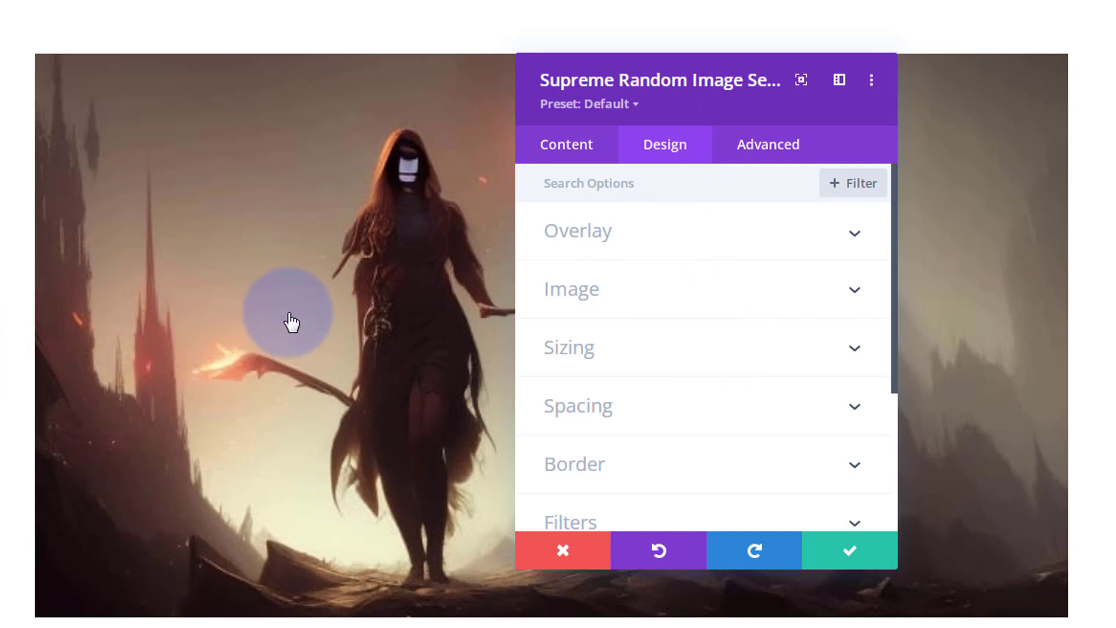
left_click(651, 238)
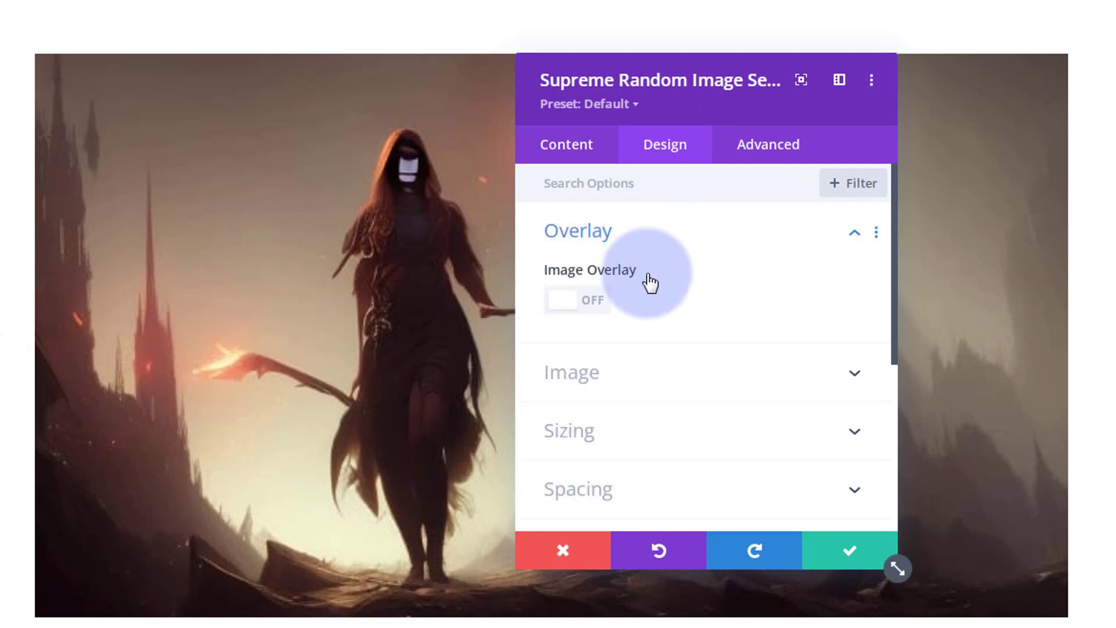
left_click(595, 308)
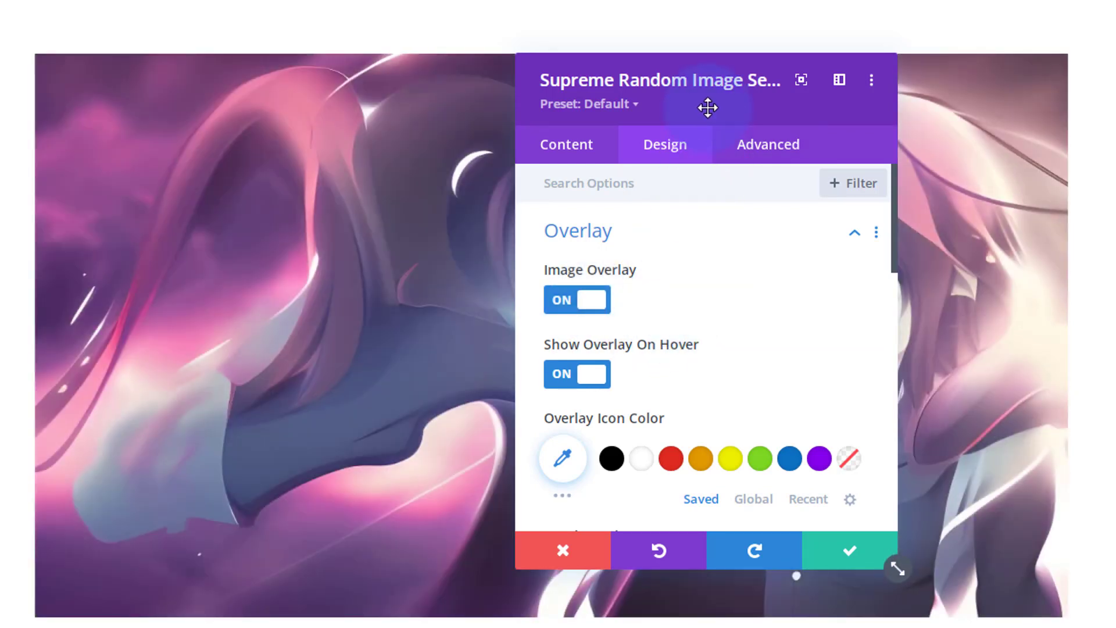
left_click_drag(708, 108, 1111, 110)
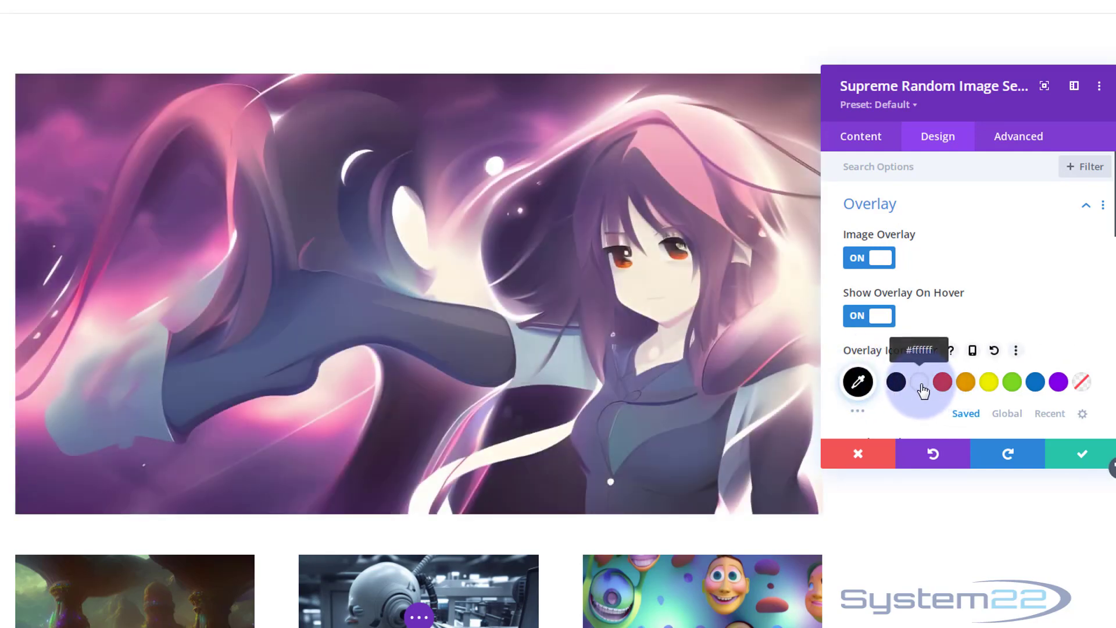
Set the overlay colour to translucent black, rgba(0,0,0,0.39)
scroll(922, 388, "down", 3)
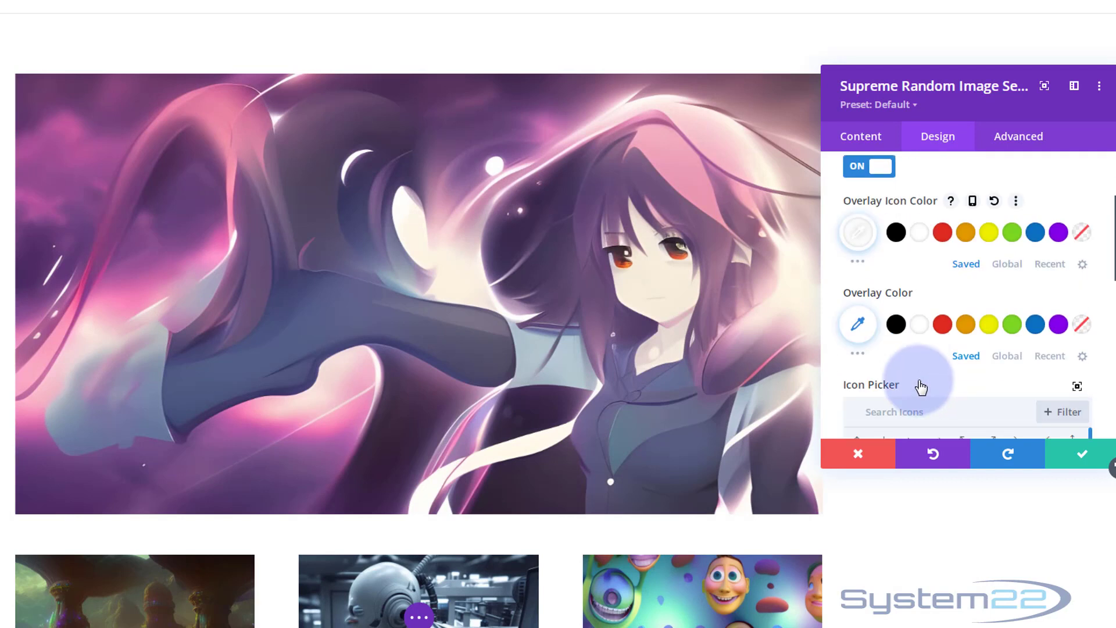
left_click(855, 323)
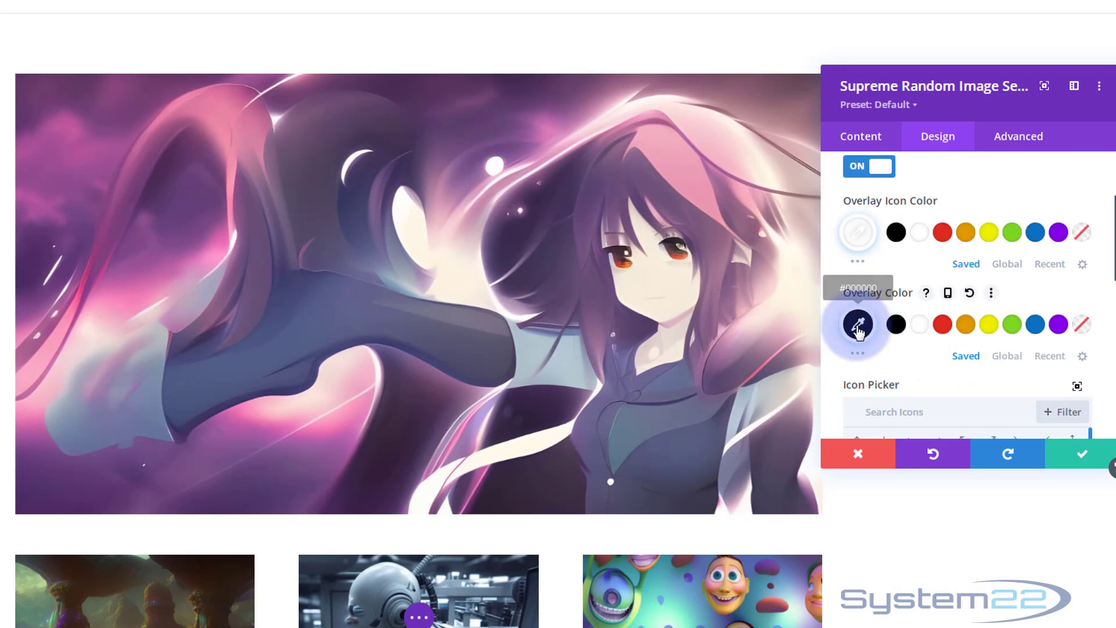
left_click(1072, 336)
left_click_drag(1072, 331, 1074, 384)
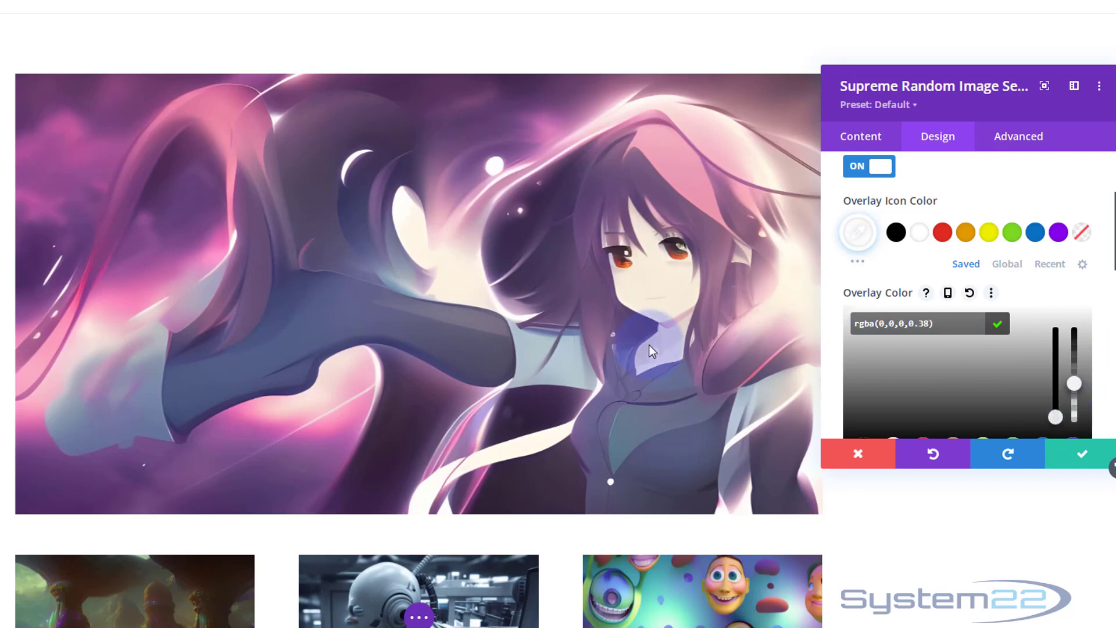
mouse_move(560, 351)
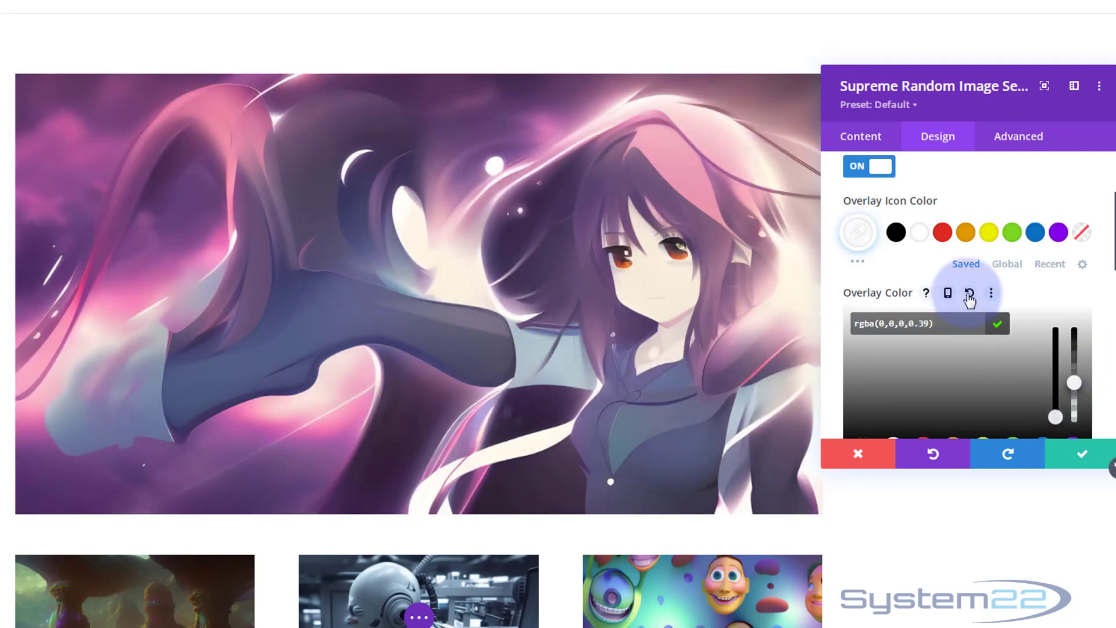
scroll(907, 292, "up", 1)
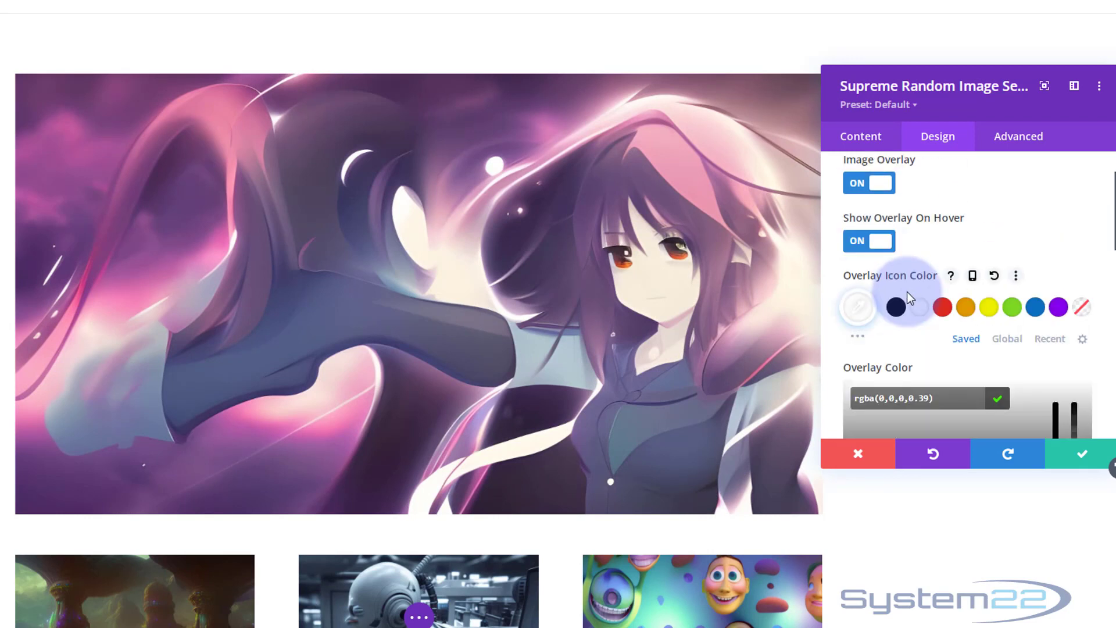
scroll(907, 292, "up", 1)
scroll(908, 292, "down", 4)
scroll(909, 291, "down", 5)
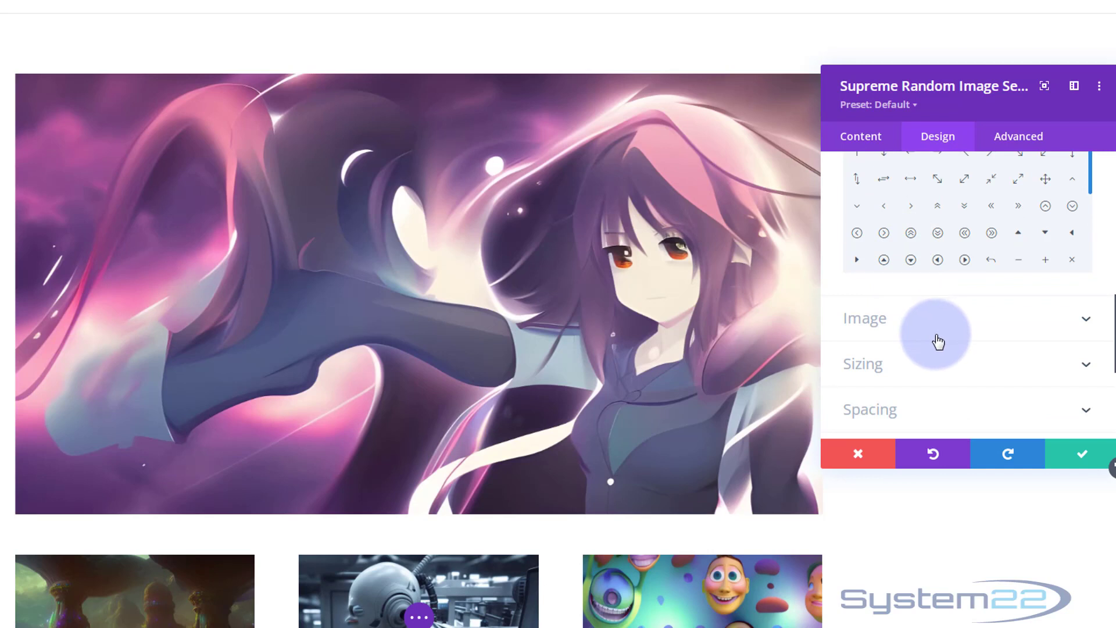
Expand Design > Image, then set Force Fullwidth to Yes under Design > Sizing
scroll(936, 379, "down", 1)
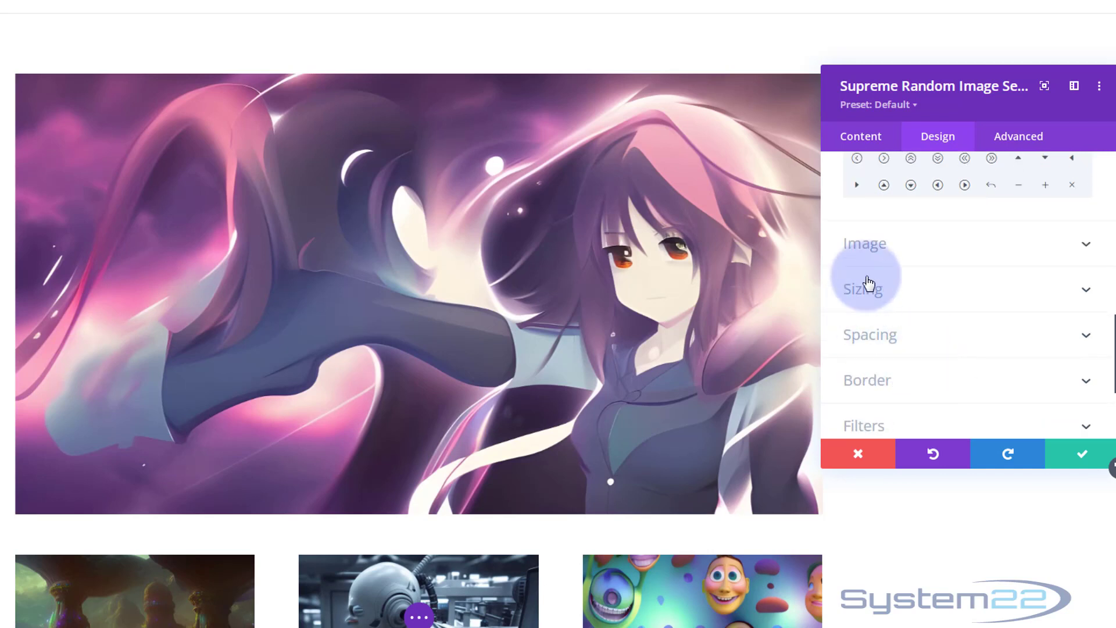
left_click(912, 257)
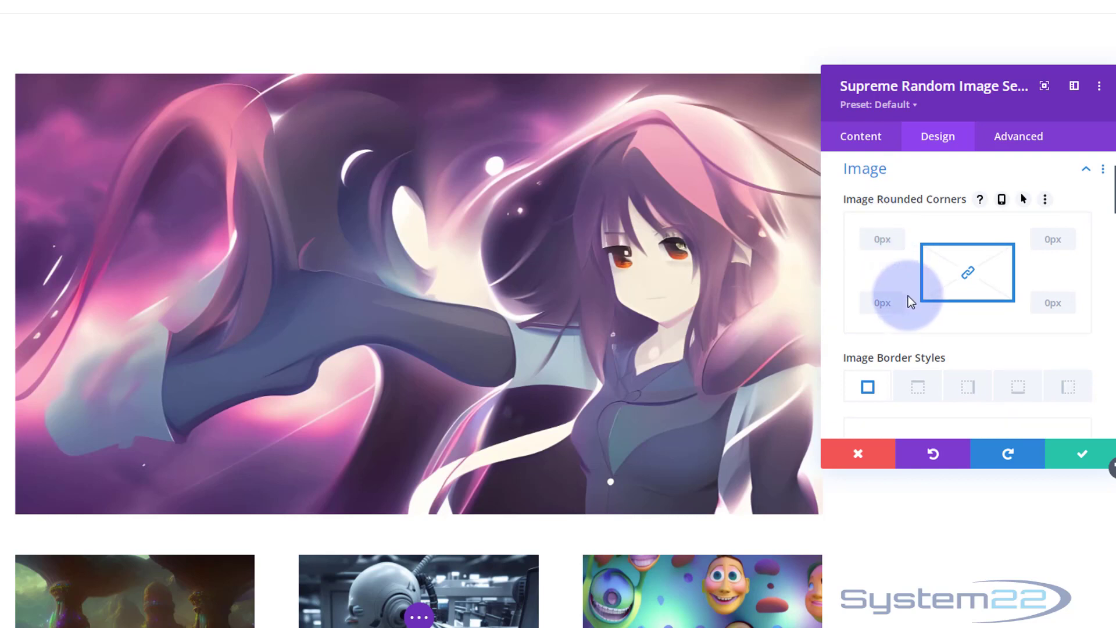
scroll(908, 295, "down", 2)
scroll(926, 284, "down", 1)
scroll(926, 284, "down", 10)
scroll(928, 291, "down", 3)
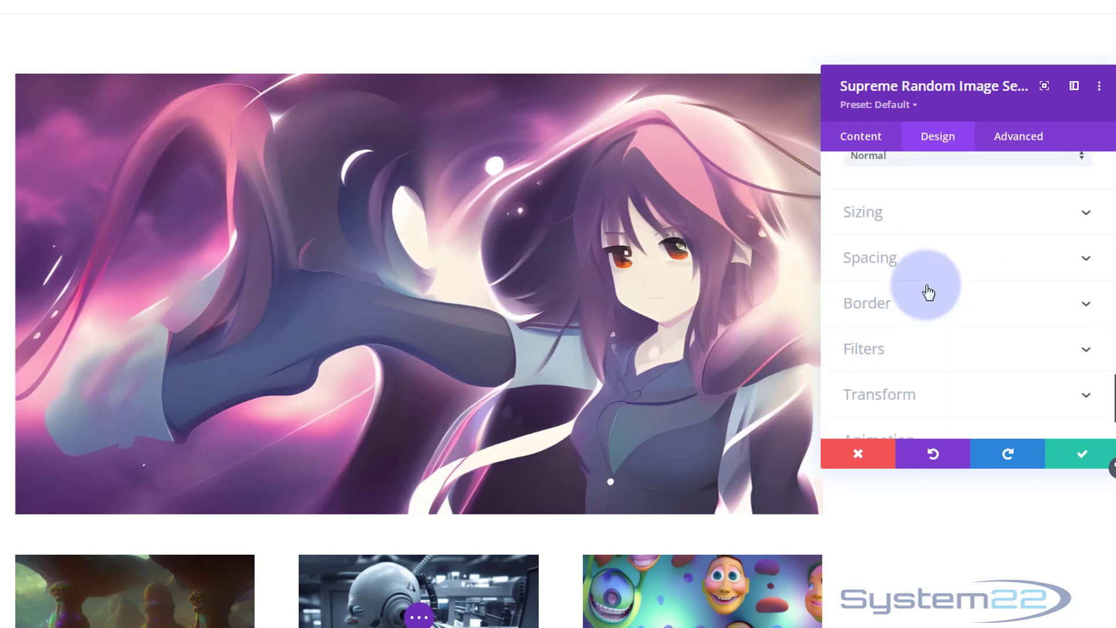
scroll(934, 221, "down", 2)
scroll(934, 221, "up", 1)
left_click(934, 222)
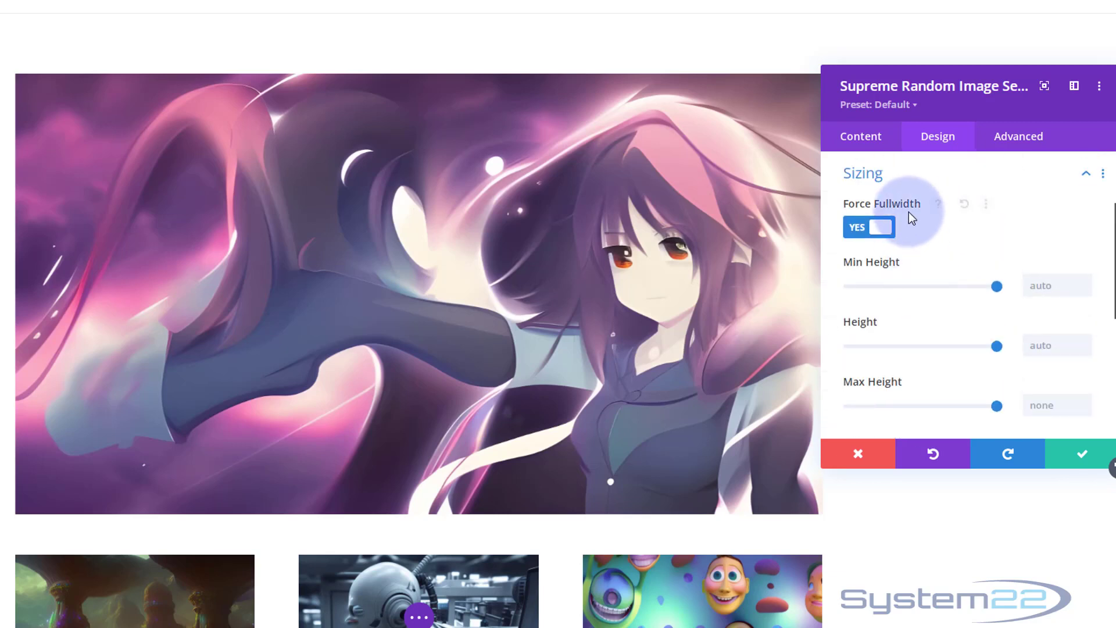
scroll(953, 342, "down", 2)
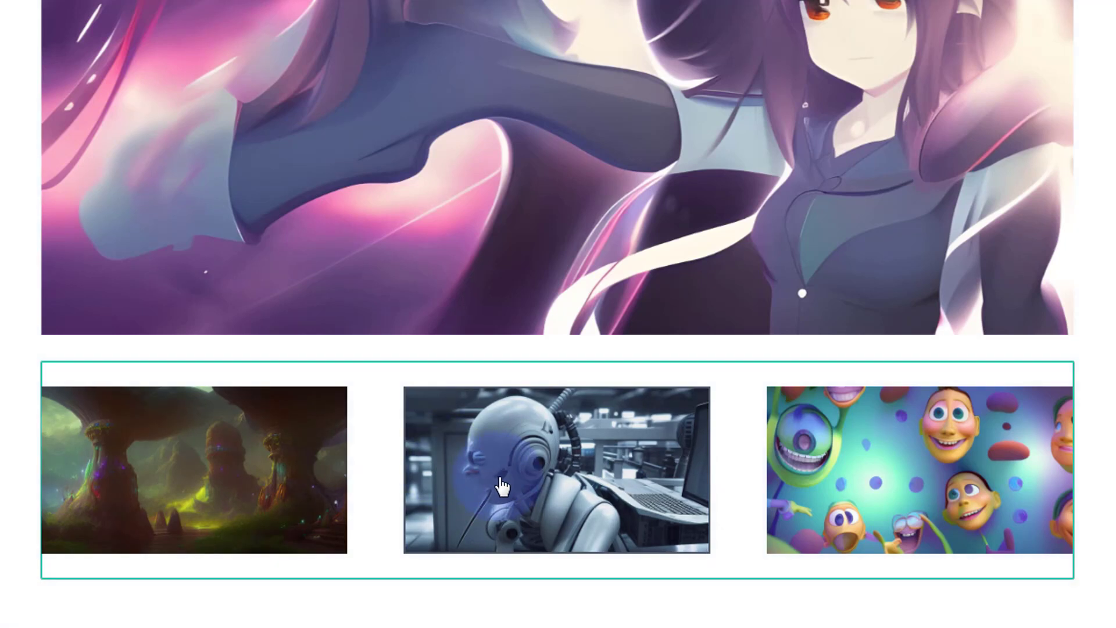
Insert a new three-column row below the gallery row
mouse_move(145, 428)
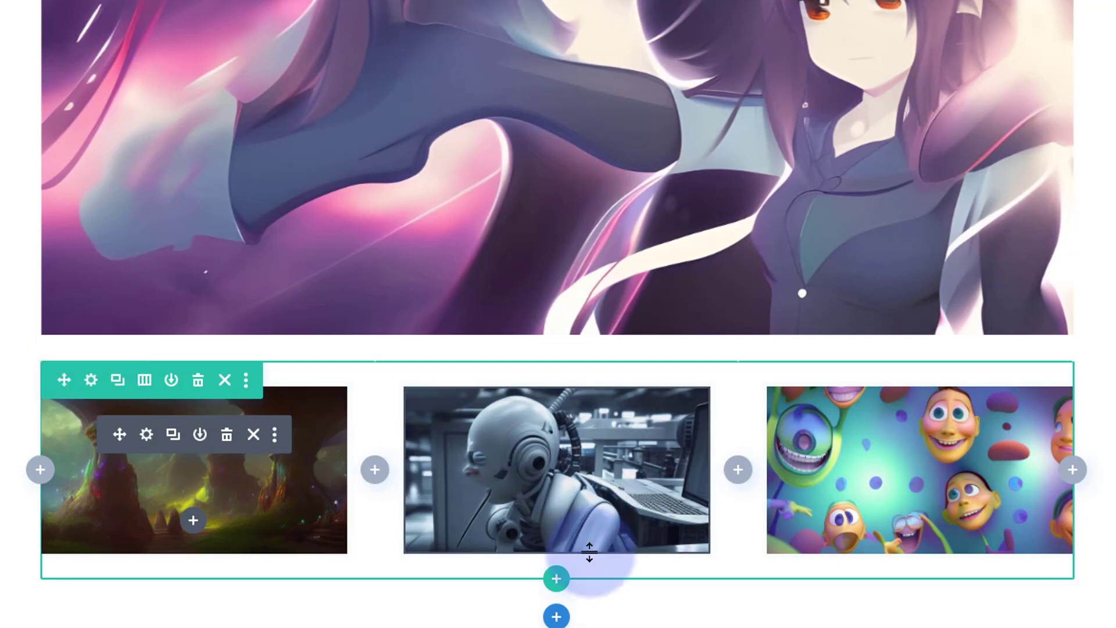
left_click(555, 579)
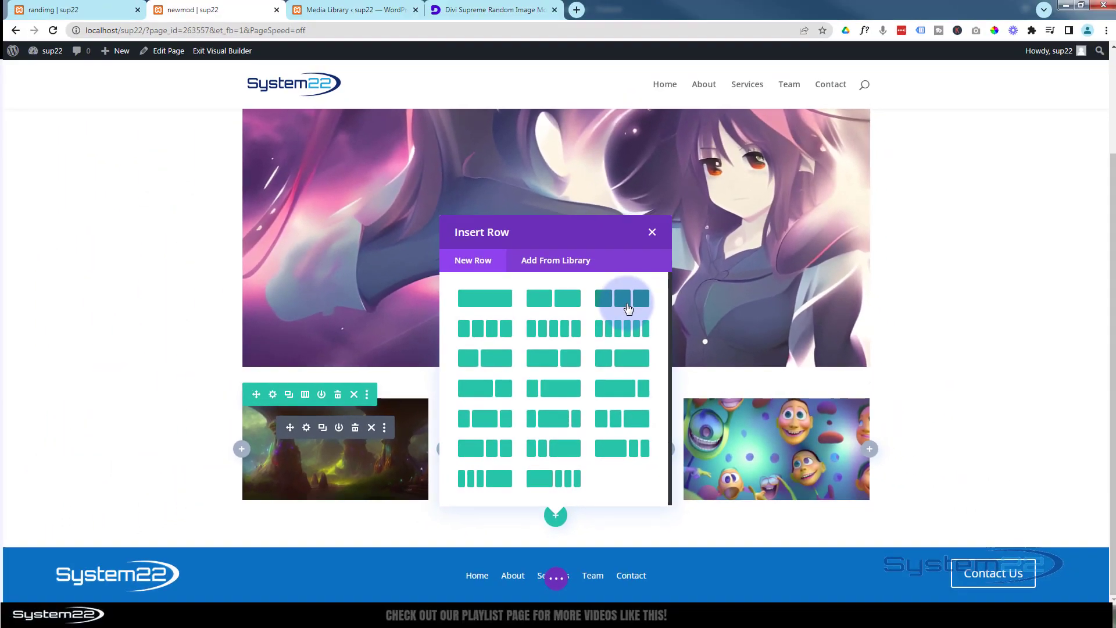
left_click(675, 238)
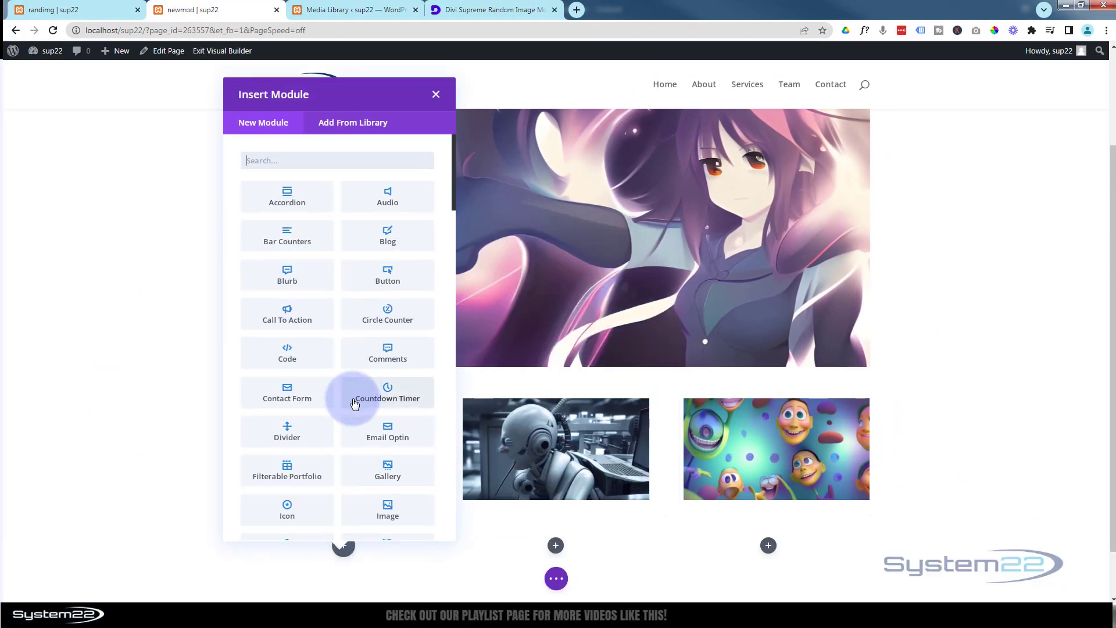
scroll(366, 401, "down", 5)
scroll(369, 399, "down", 10)
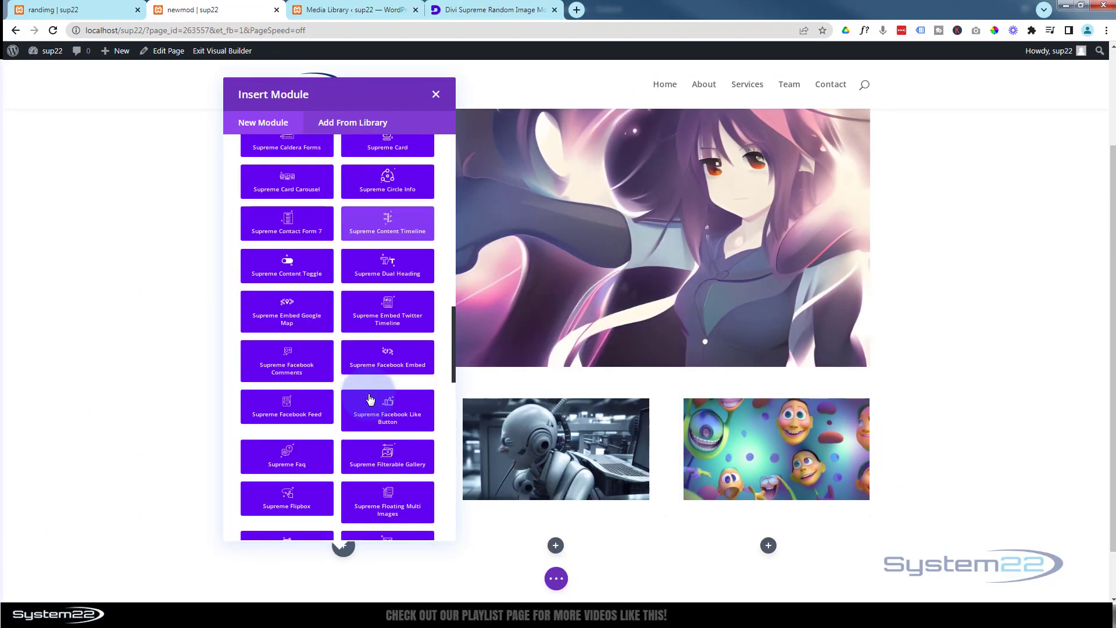
scroll(370, 399, "down", 5)
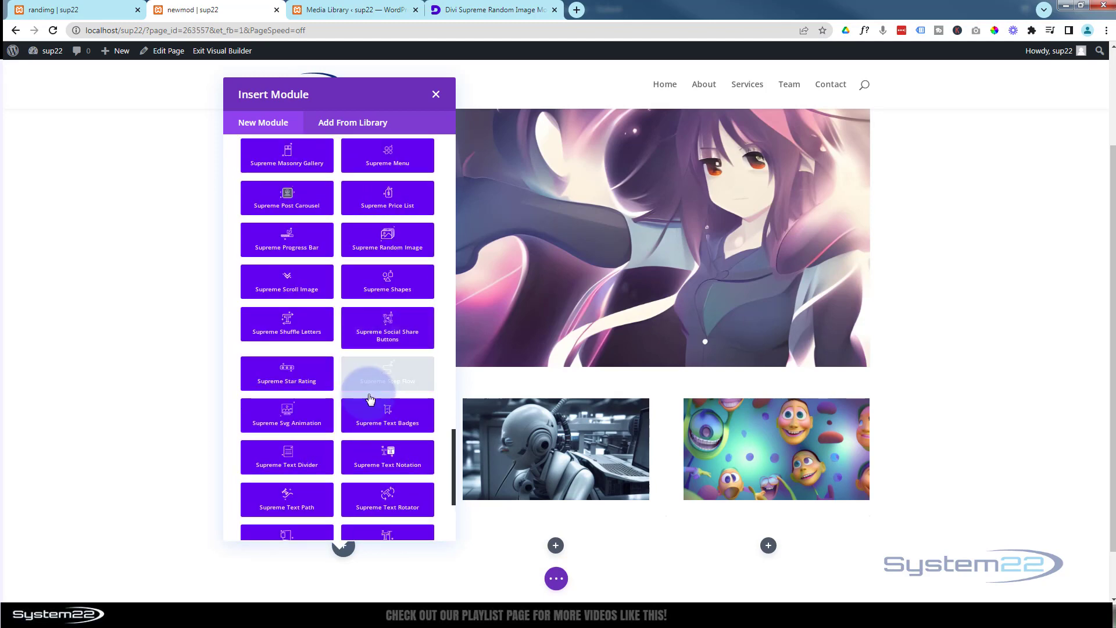
Add a Supreme Random Image module to the first column and duplicate it into the middle column
left_click(398, 252)
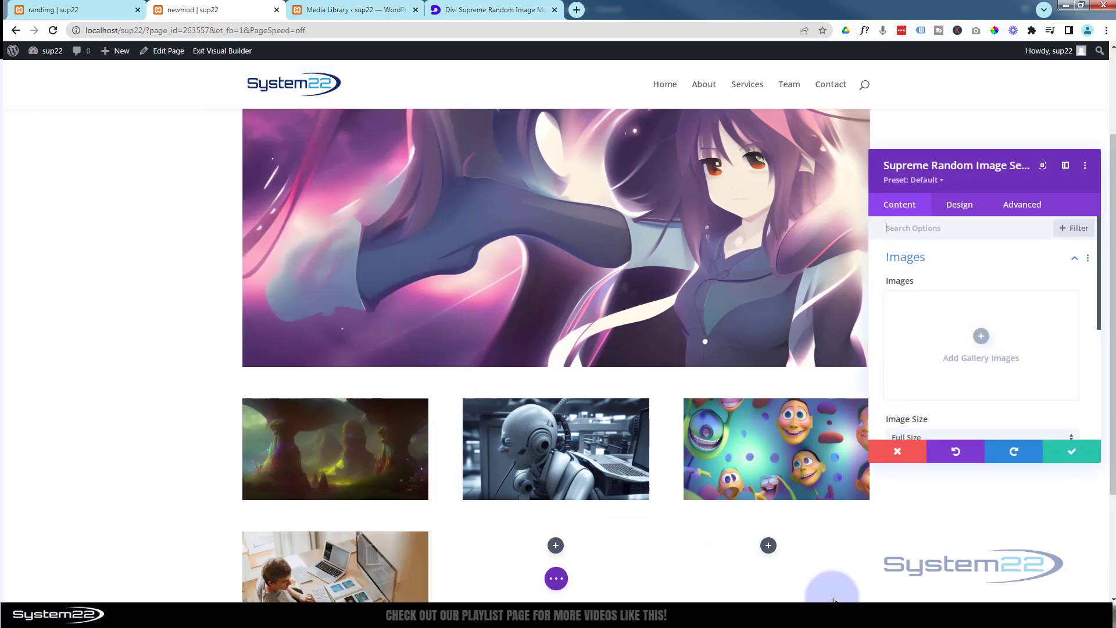
left_click(1071, 453)
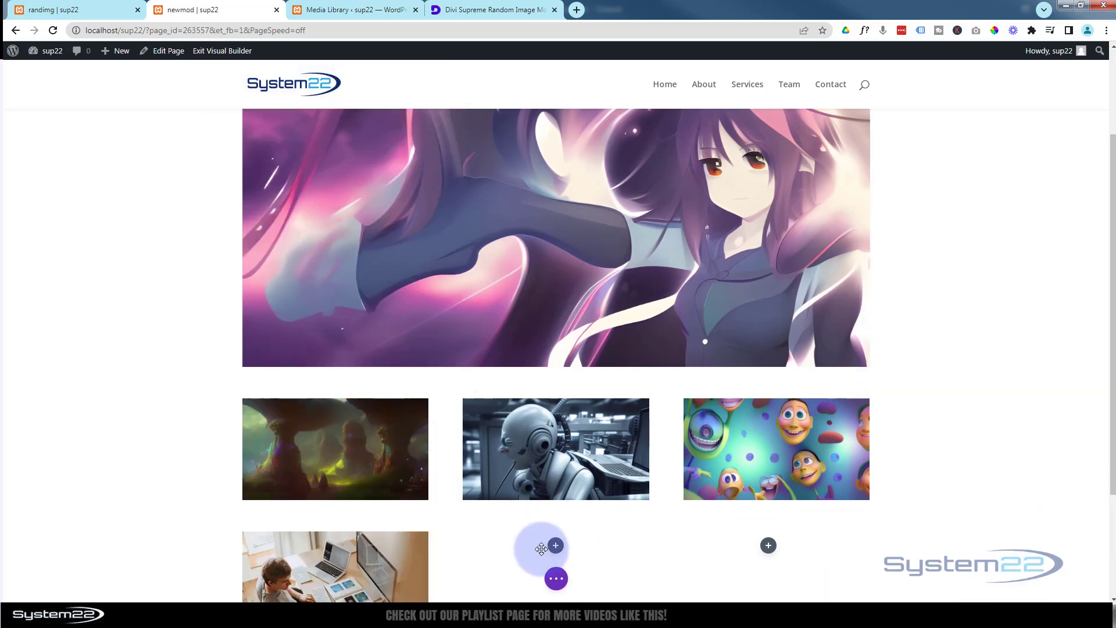
scroll(541, 552, "down", 2)
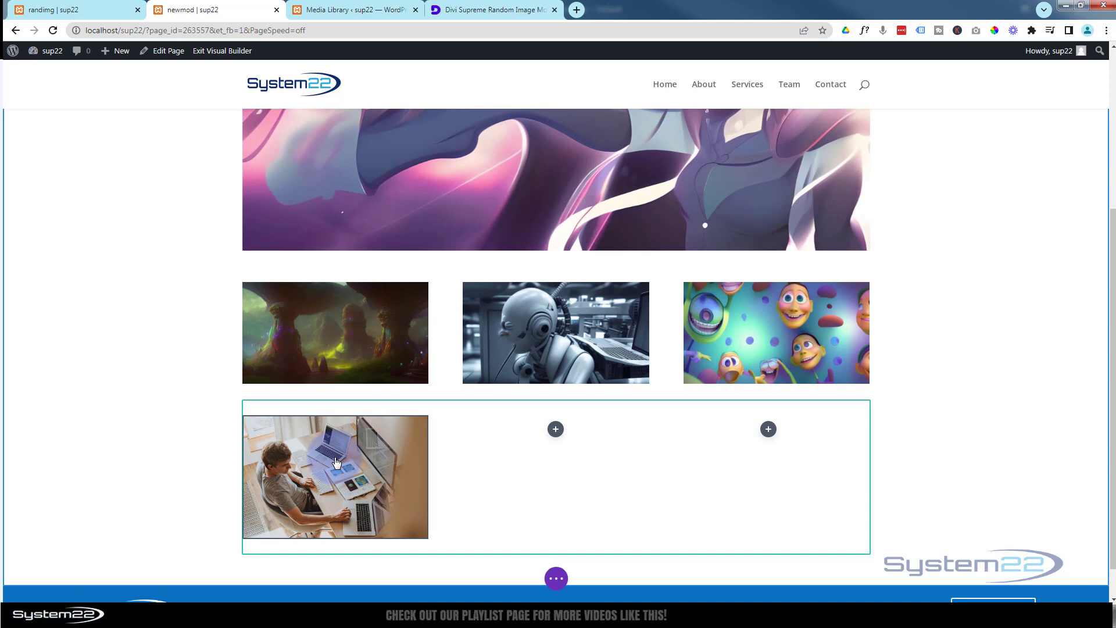
mouse_move(334, 459)
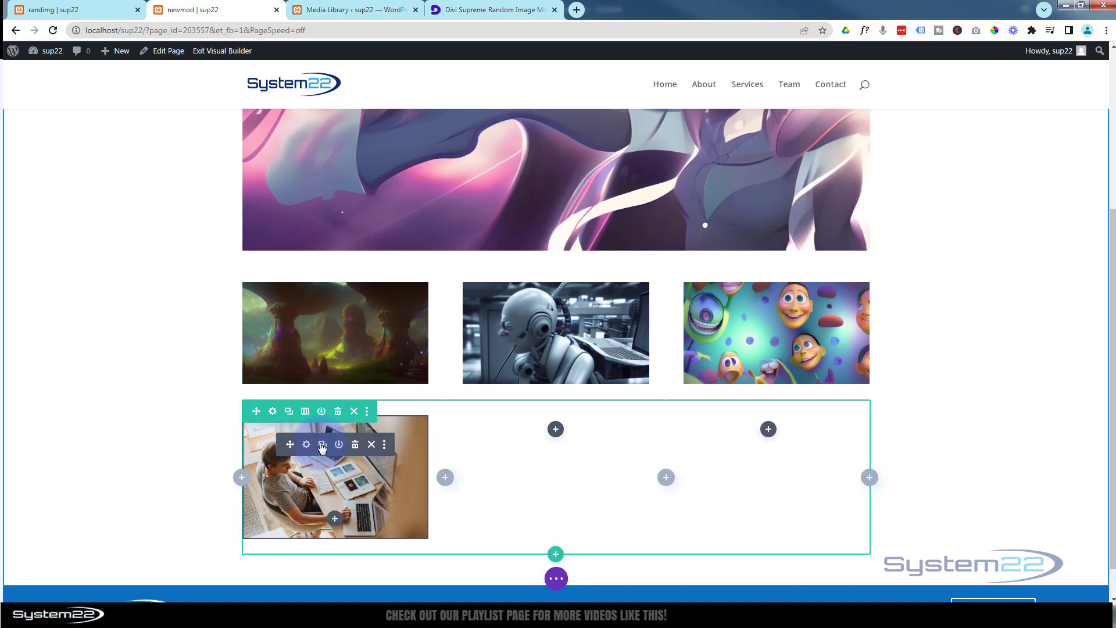
left_click(323, 446)
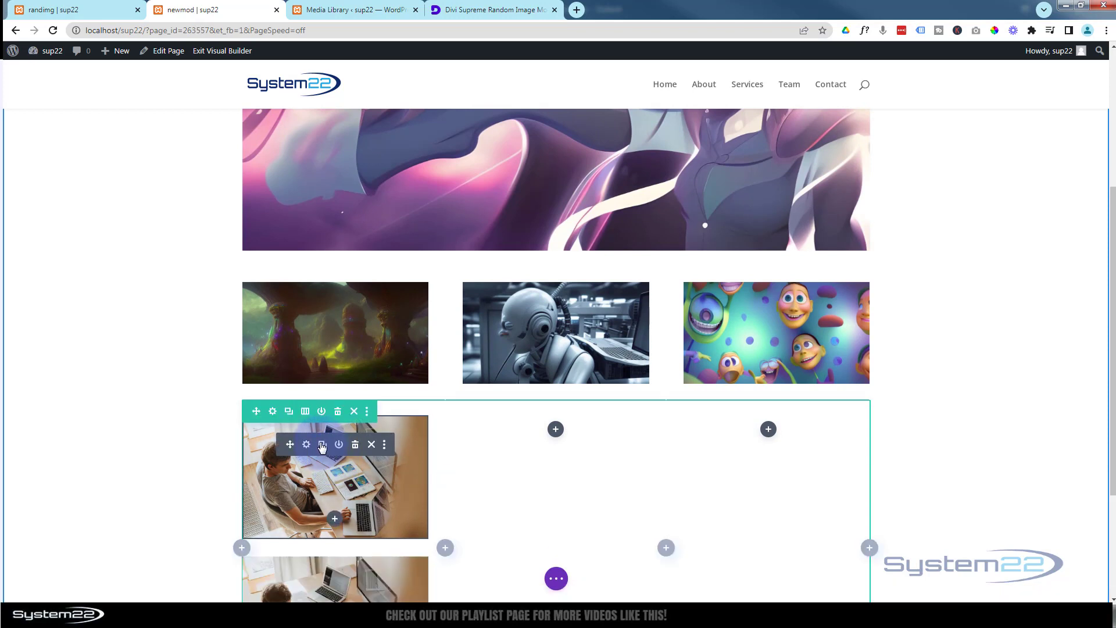
mouse_move(287, 445)
left_mouse_down()
mouse_move(541, 429)
mouse_move(286, 441)
left_mouse_up()
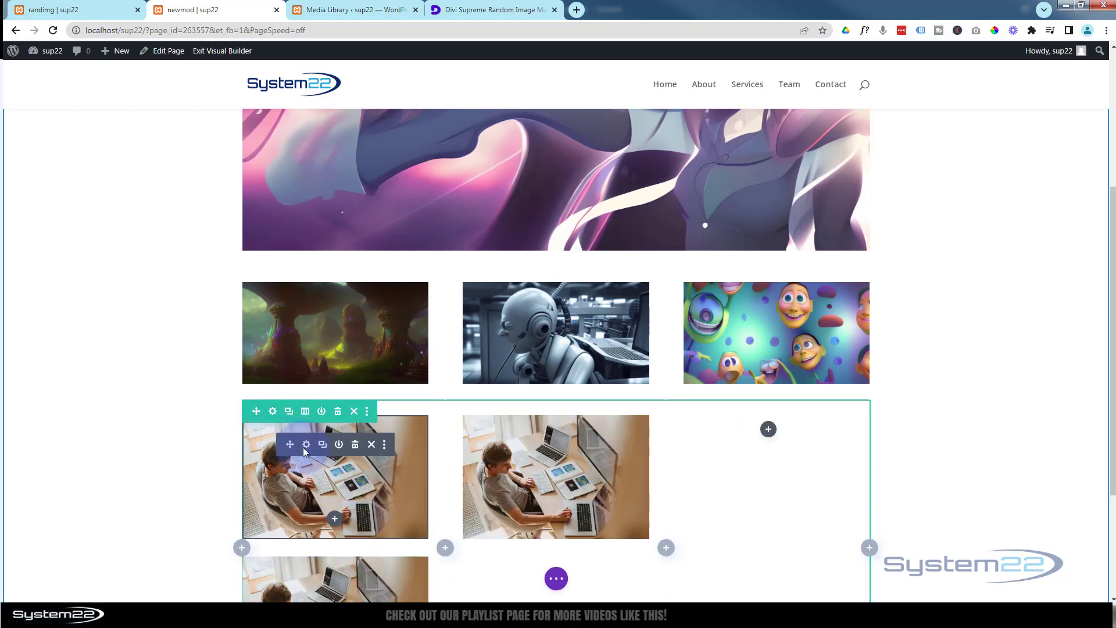
left_click(693, 443)
Fill the third column, then give the first module three library gallery images
left_click(771, 433)
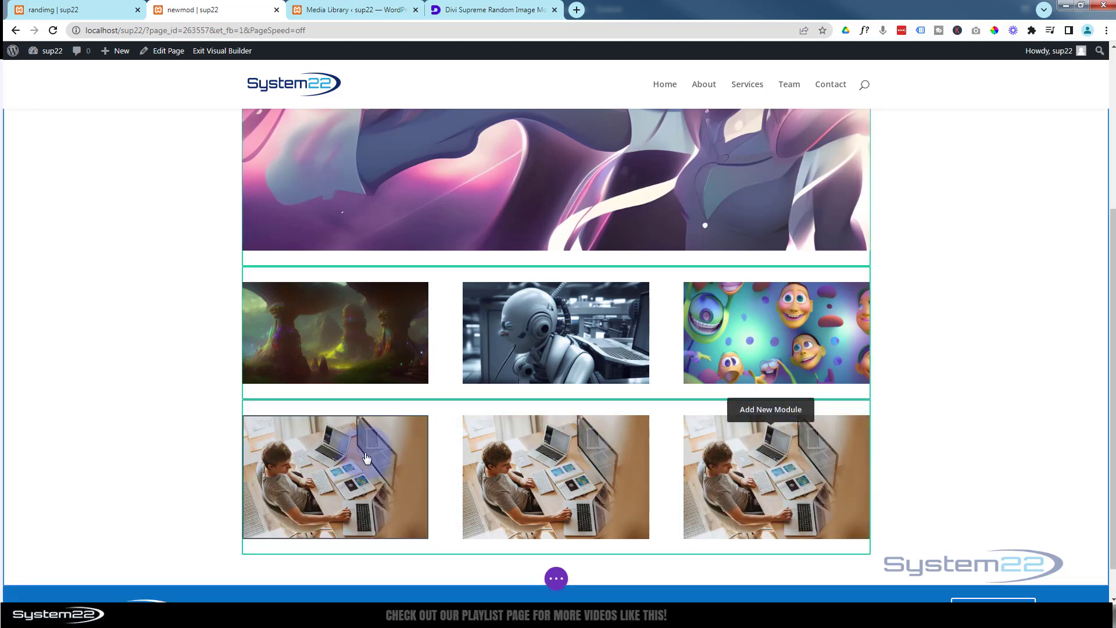
mouse_move(294, 445)
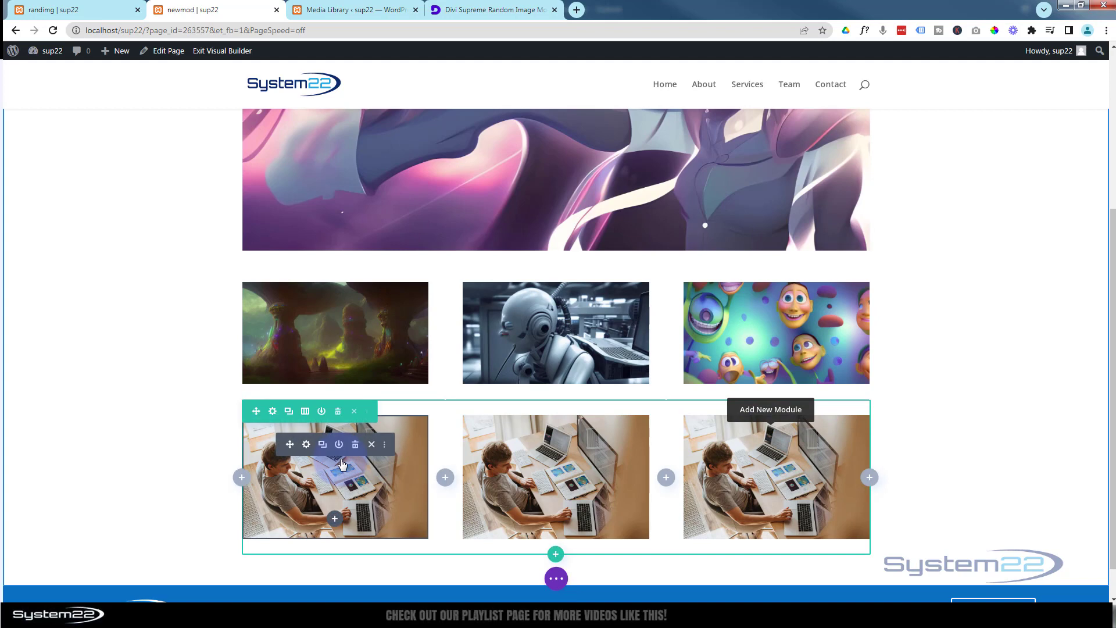
left_click(306, 445)
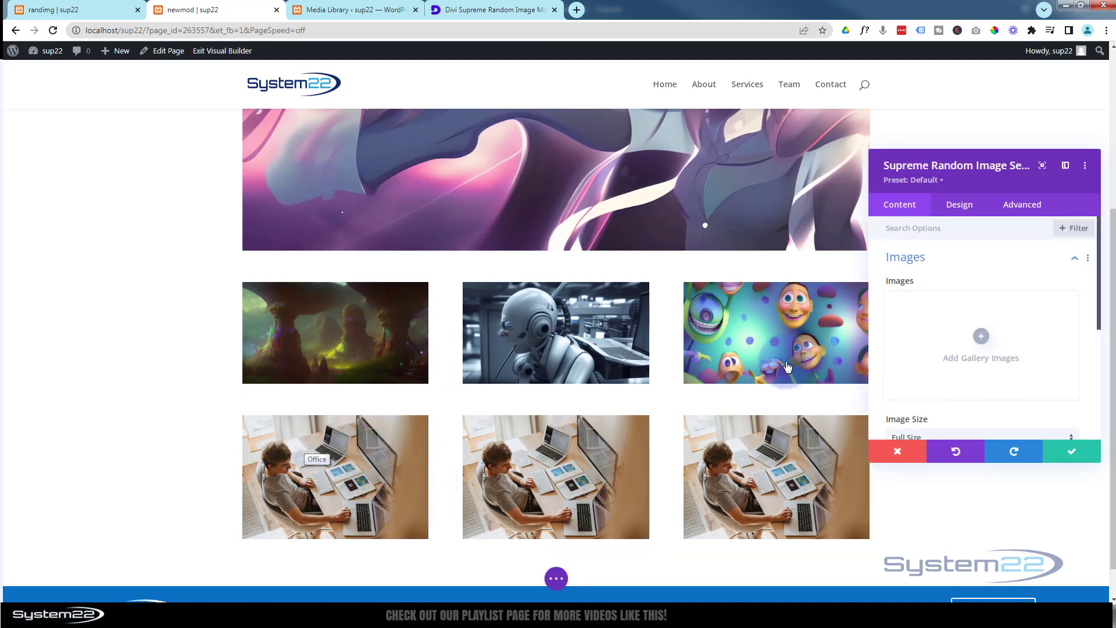
left_click(980, 340)
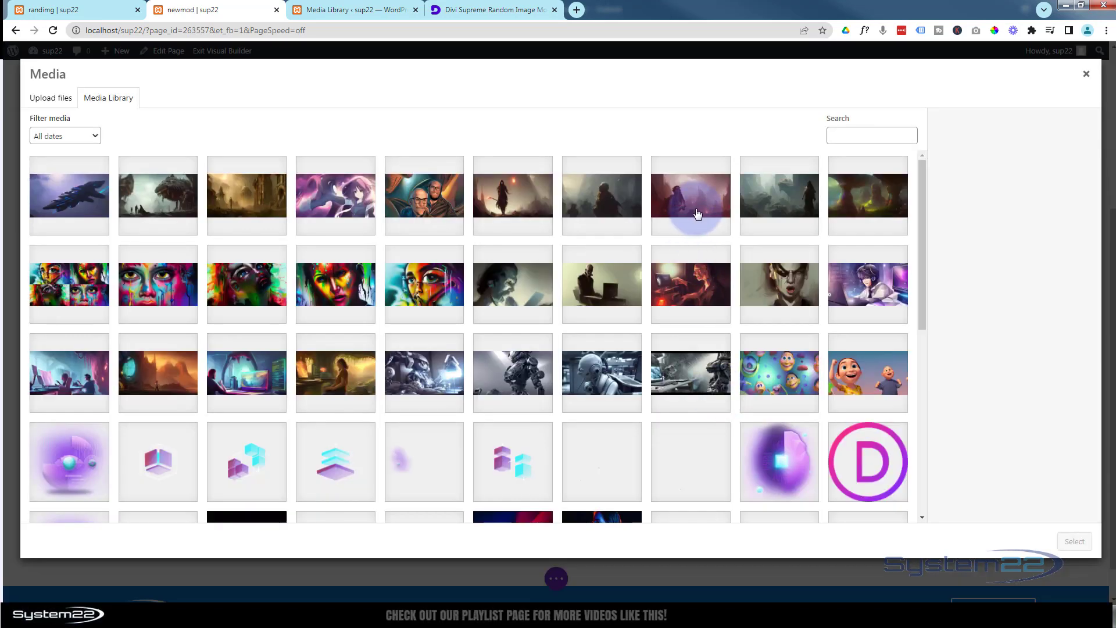
left_click(692, 210)
left_click(866, 201, "shift")
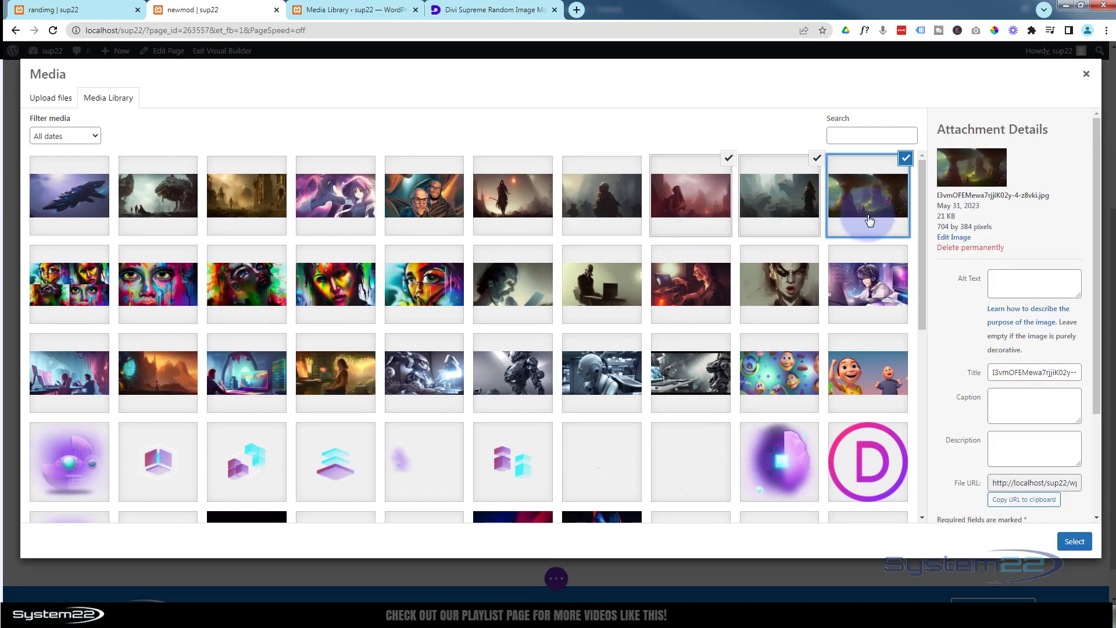
left_click(1076, 541)
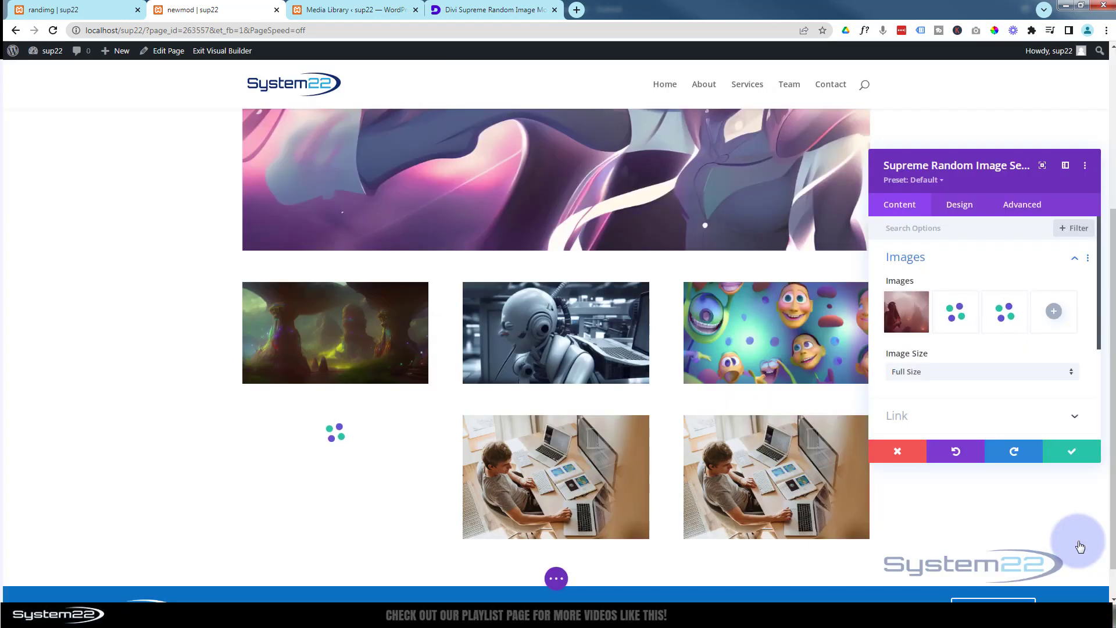
left_click(1064, 452)
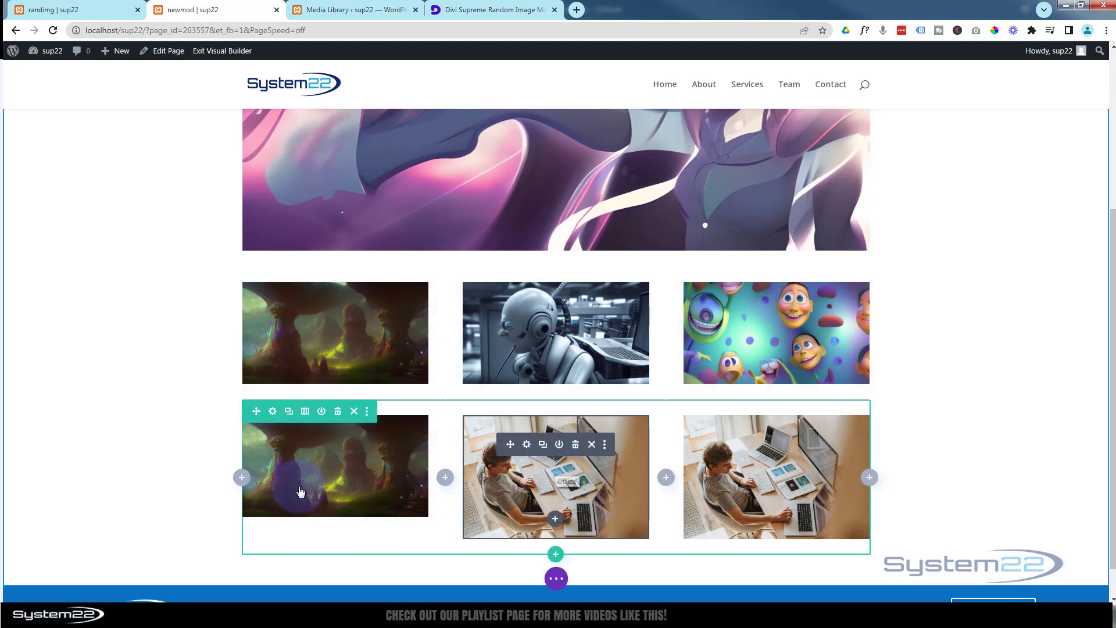
Give the middle random image module four colourful face images and save it
left_click(527, 444)
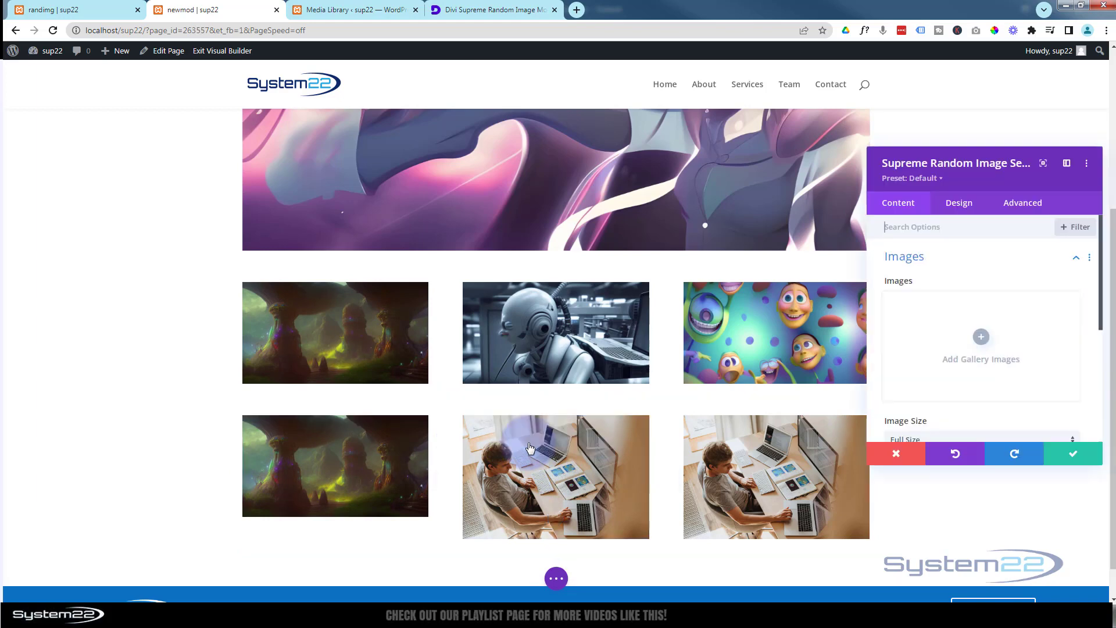
left_click(979, 340)
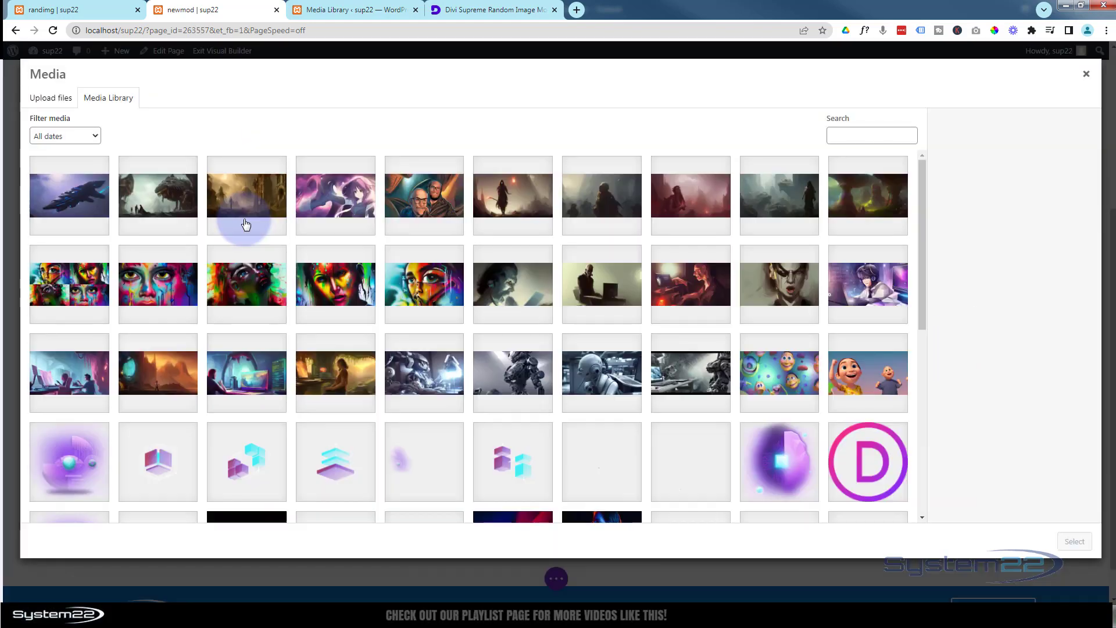
left_click(186, 294)
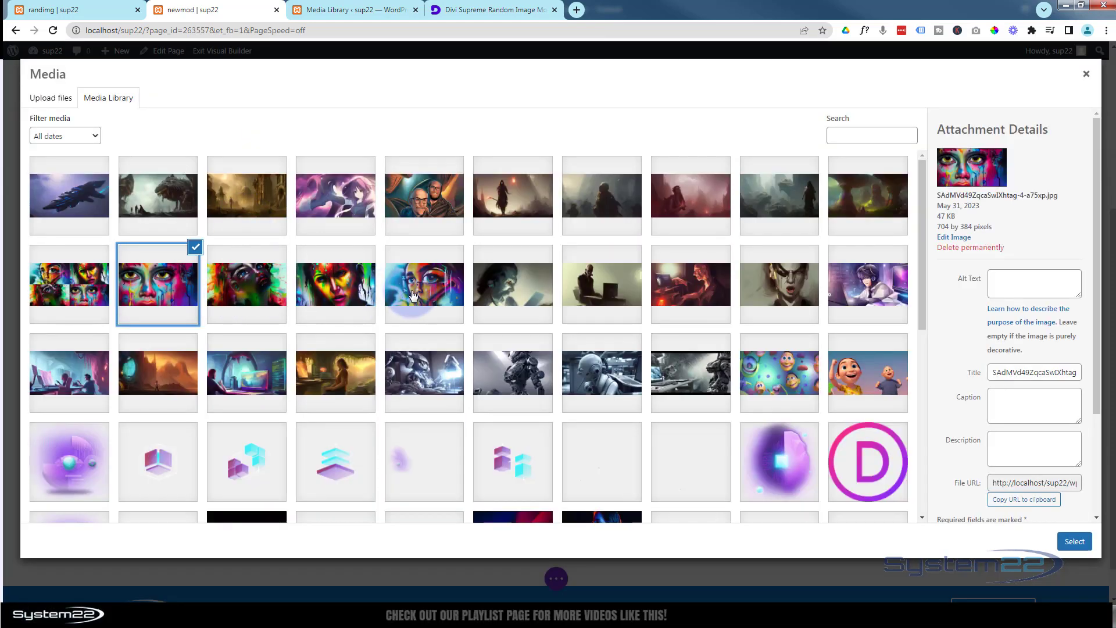
left_click(427, 308, "shift")
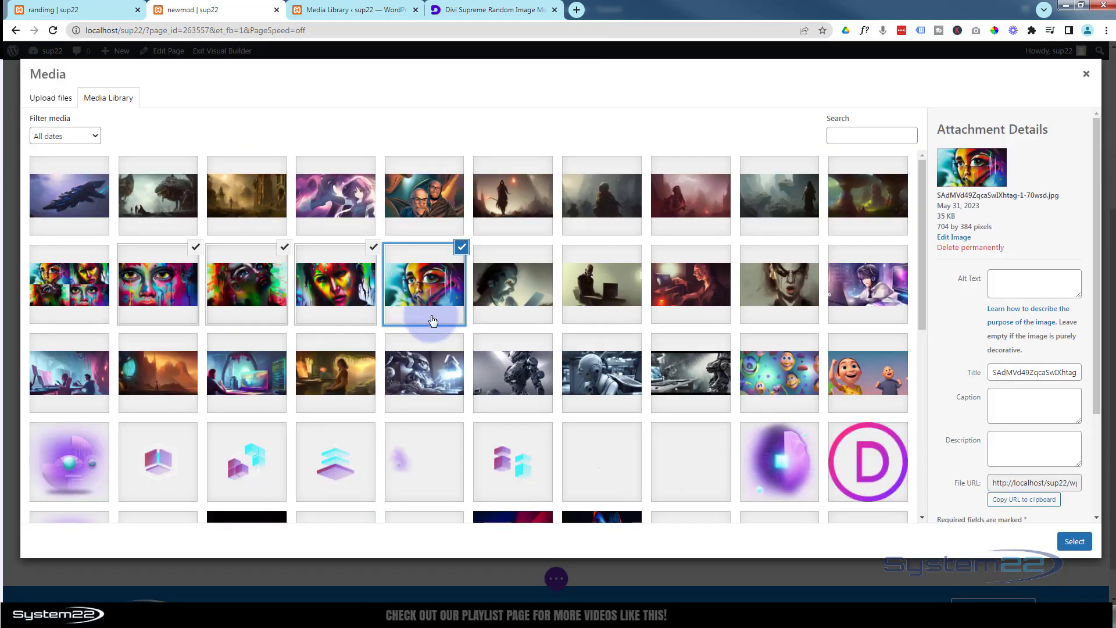
left_click(1075, 542)
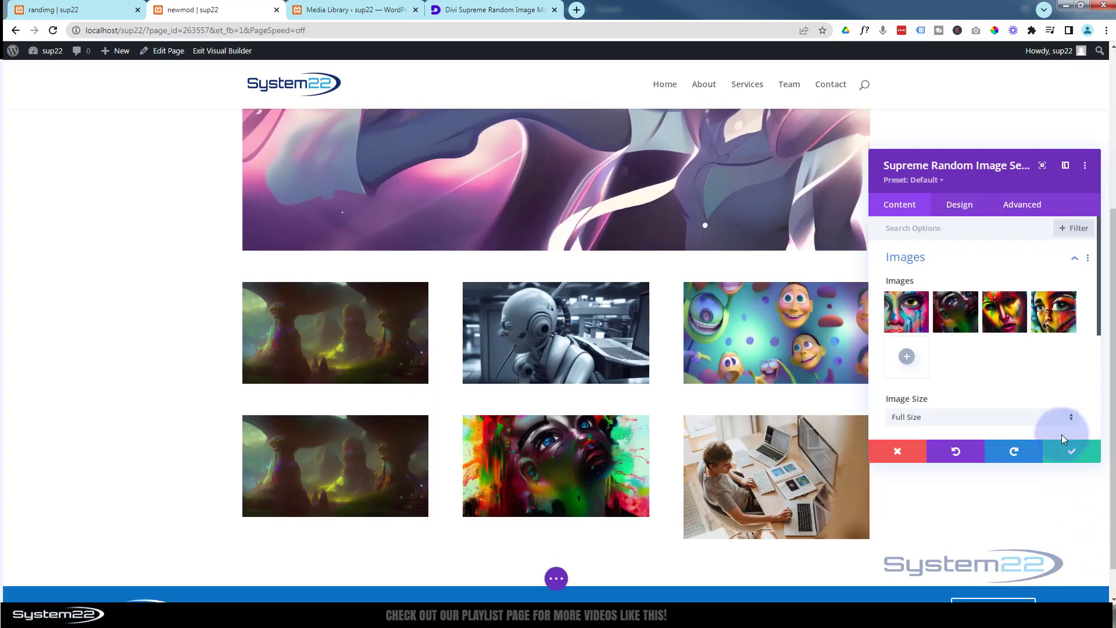
left_click(1072, 451)
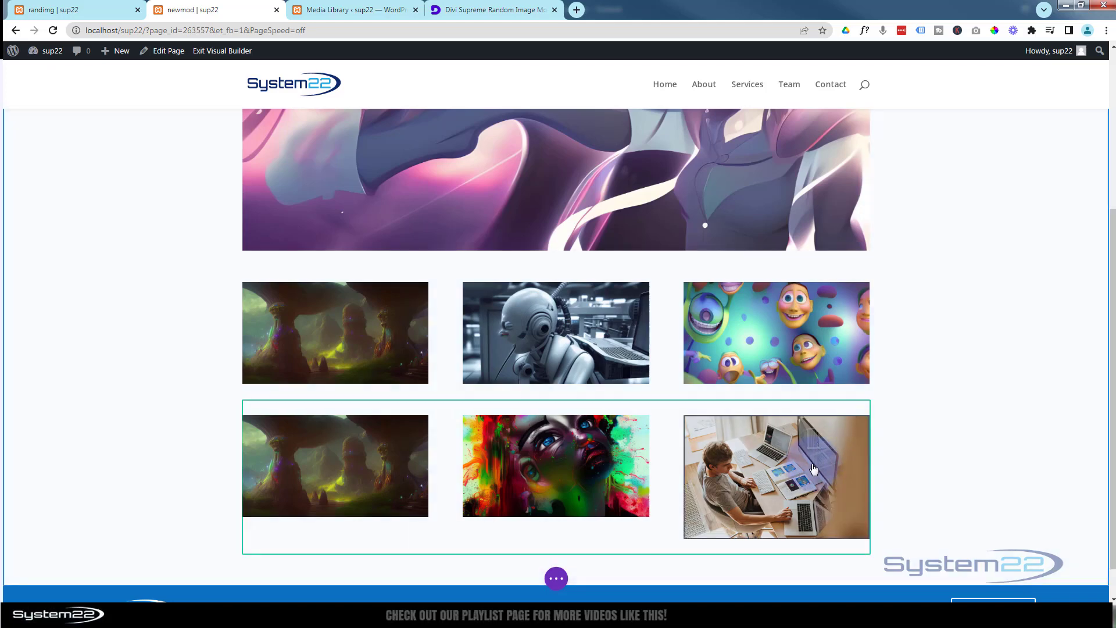
Give the bottom-right random image module four dark, moody images and save it
left_click(749, 449)
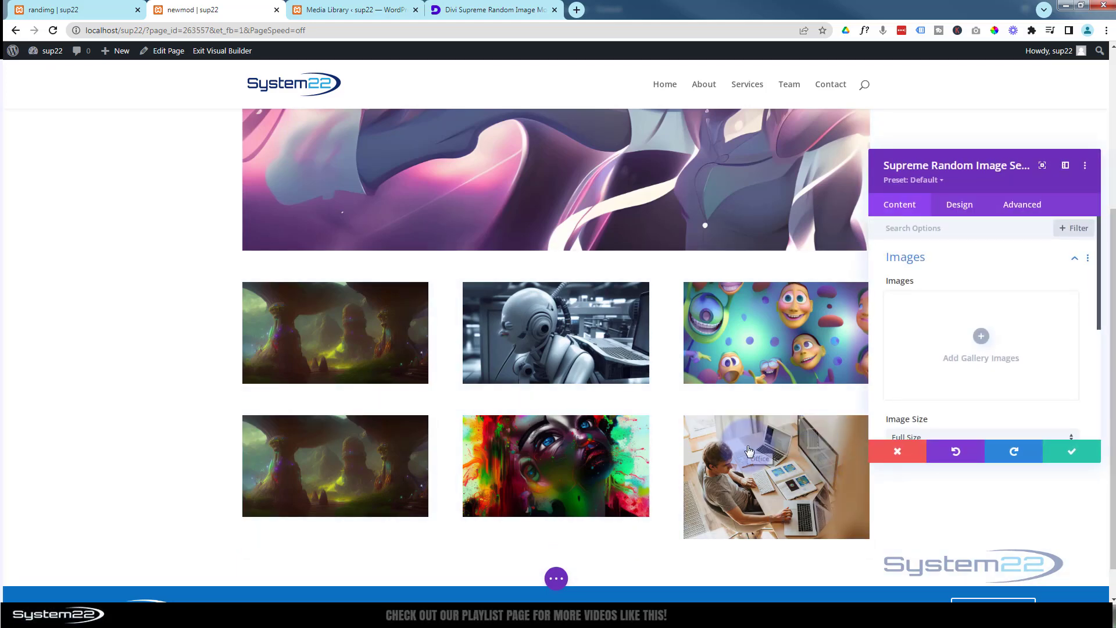
left_click(981, 337)
left_click(515, 300)
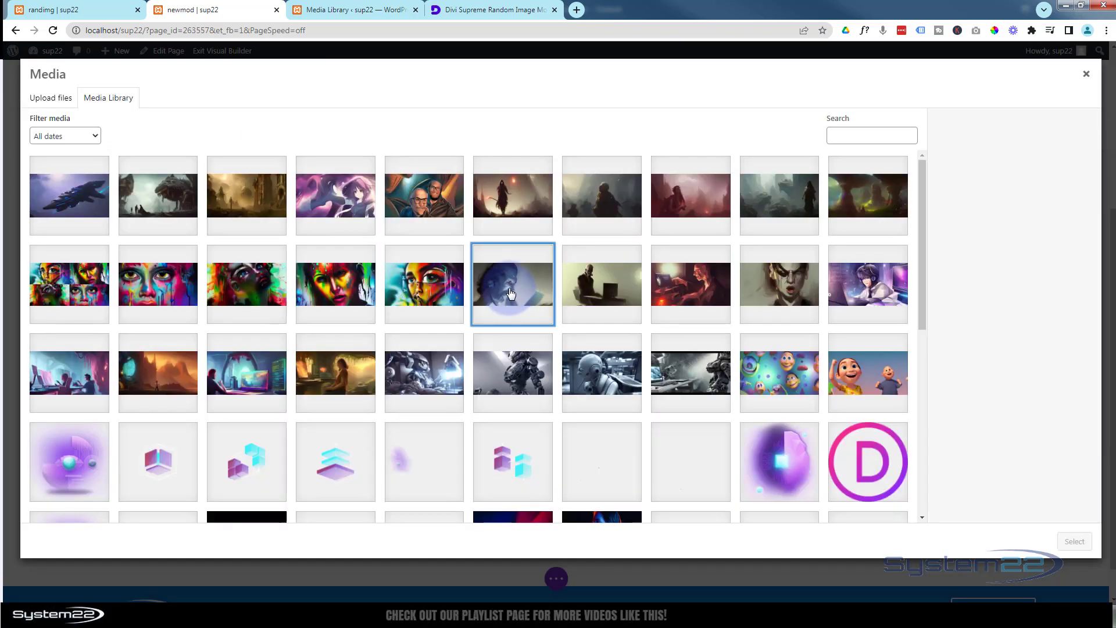
left_click(778, 284, "shift")
left_click(1081, 545)
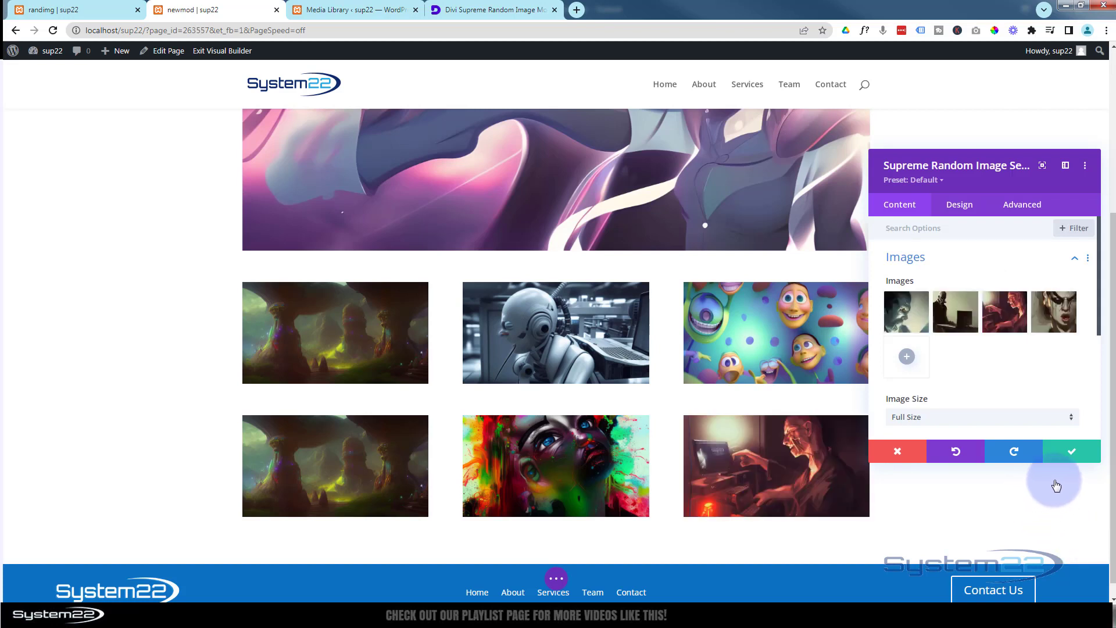
left_click(1072, 454)
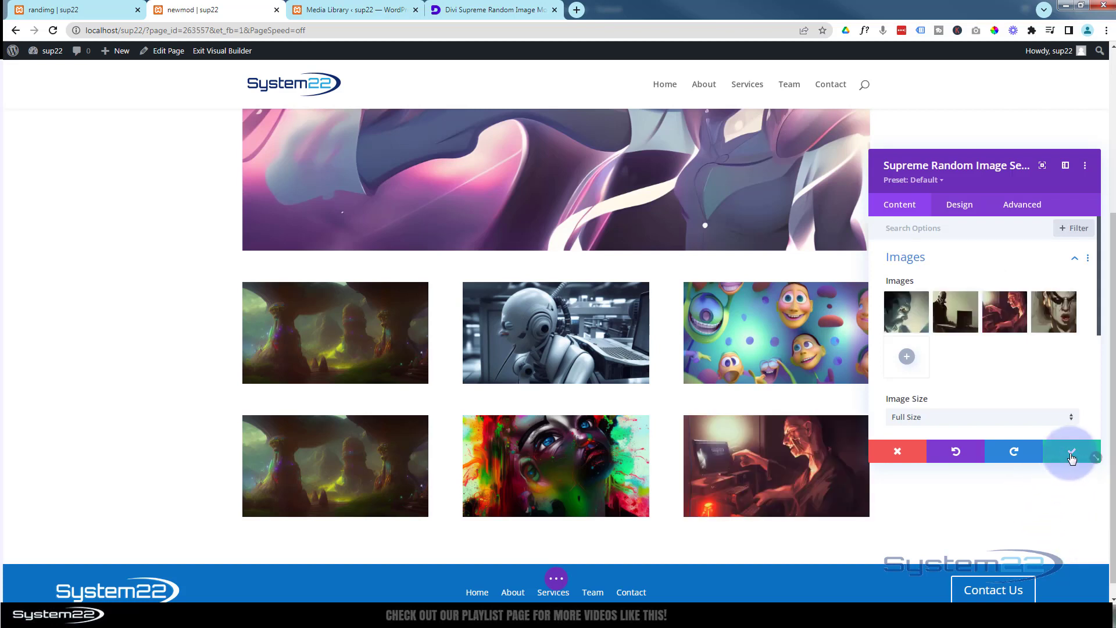
Replace the bottom-left module's third image with the neon scene of people at computers
left_click(340, 461)
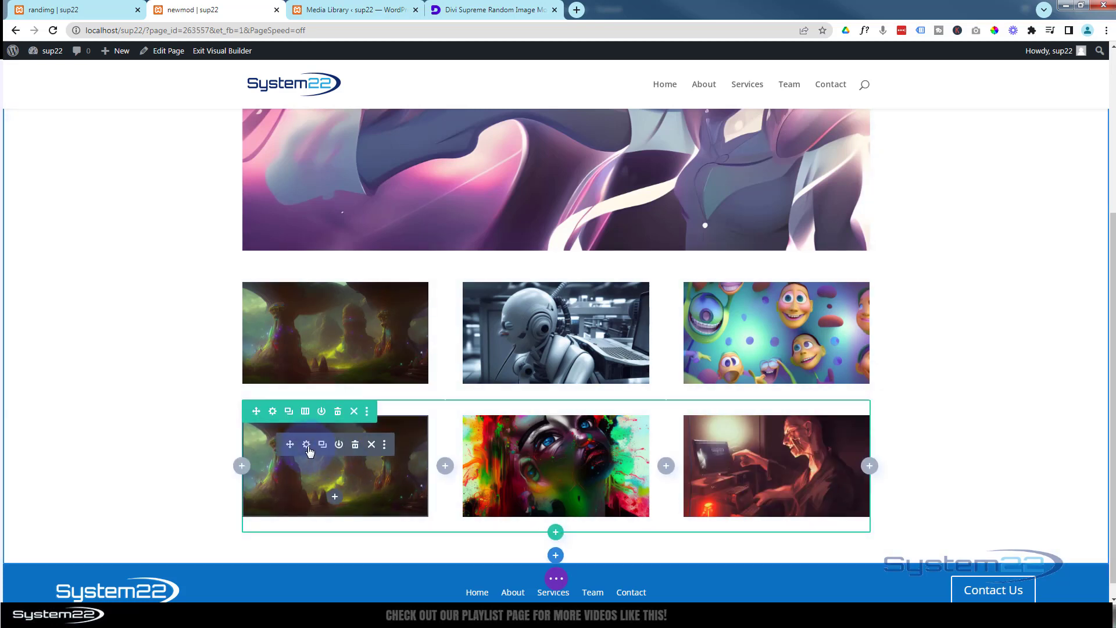
left_click(307, 445)
mouse_move(997, 311)
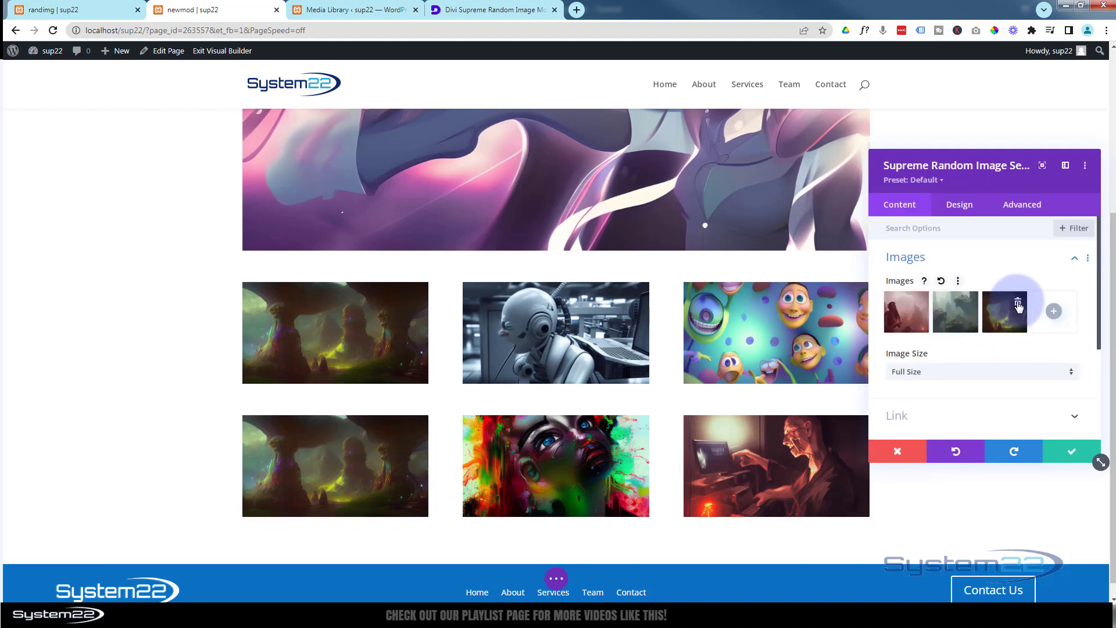
left_click(1018, 306)
left_click(1004, 310)
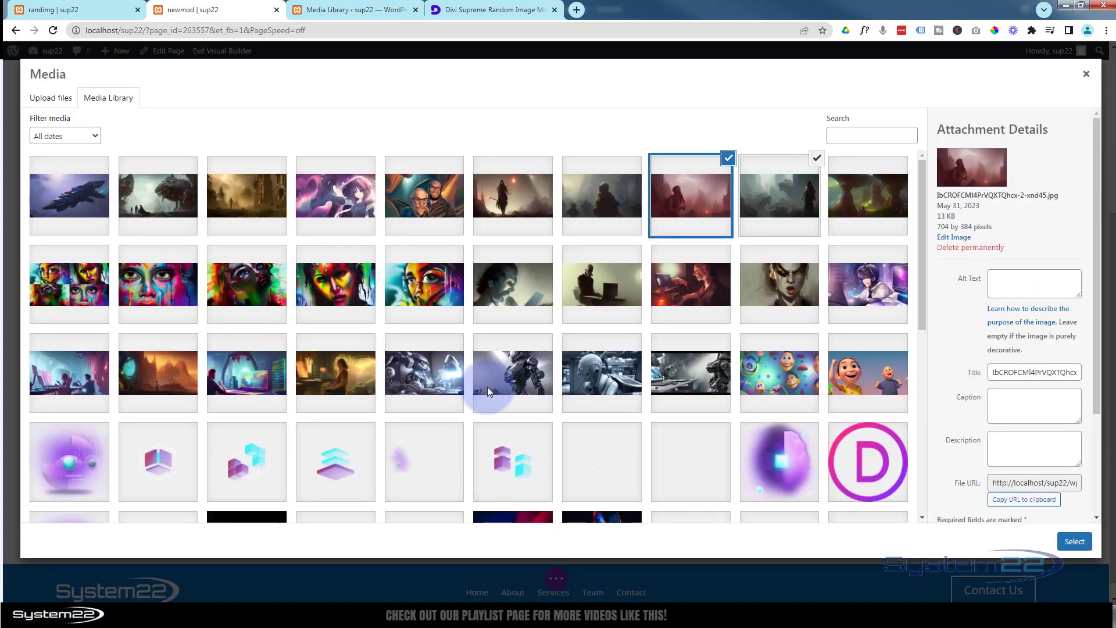
left_click(69, 372)
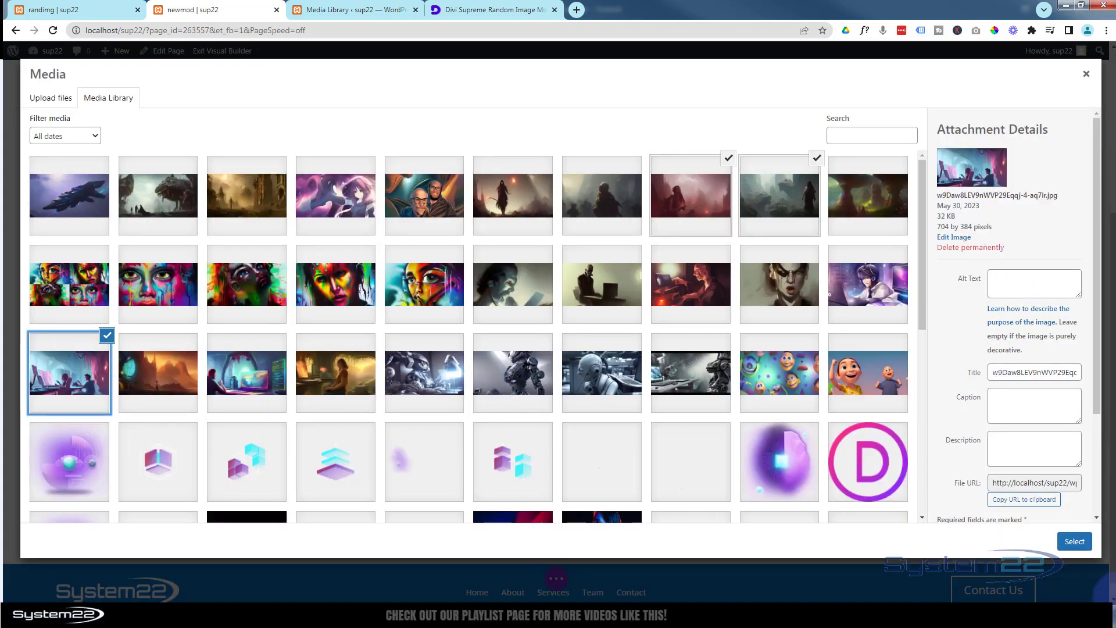
left_click(1074, 541)
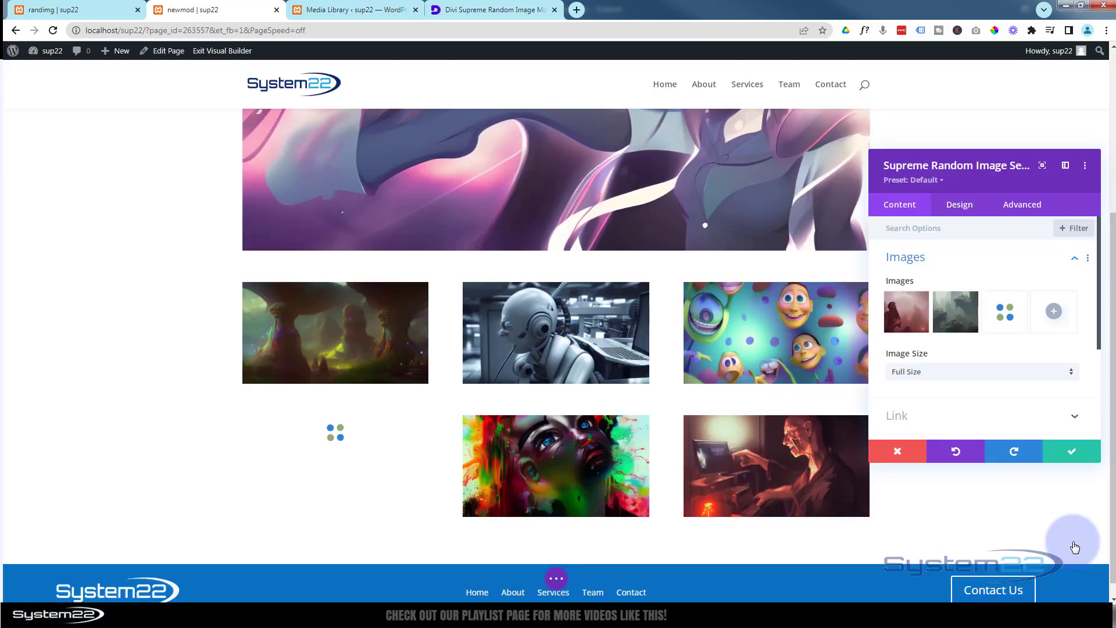
left_click(1072, 455)
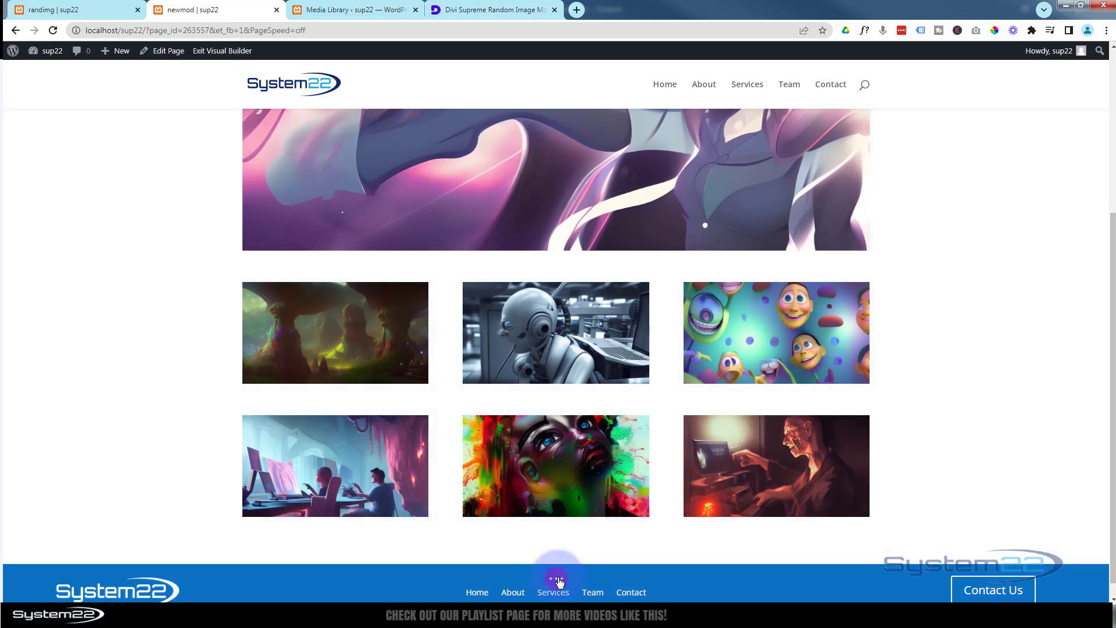
Exit the Visual Builder and reload the live page twice to see new random images
left_click(557, 580)
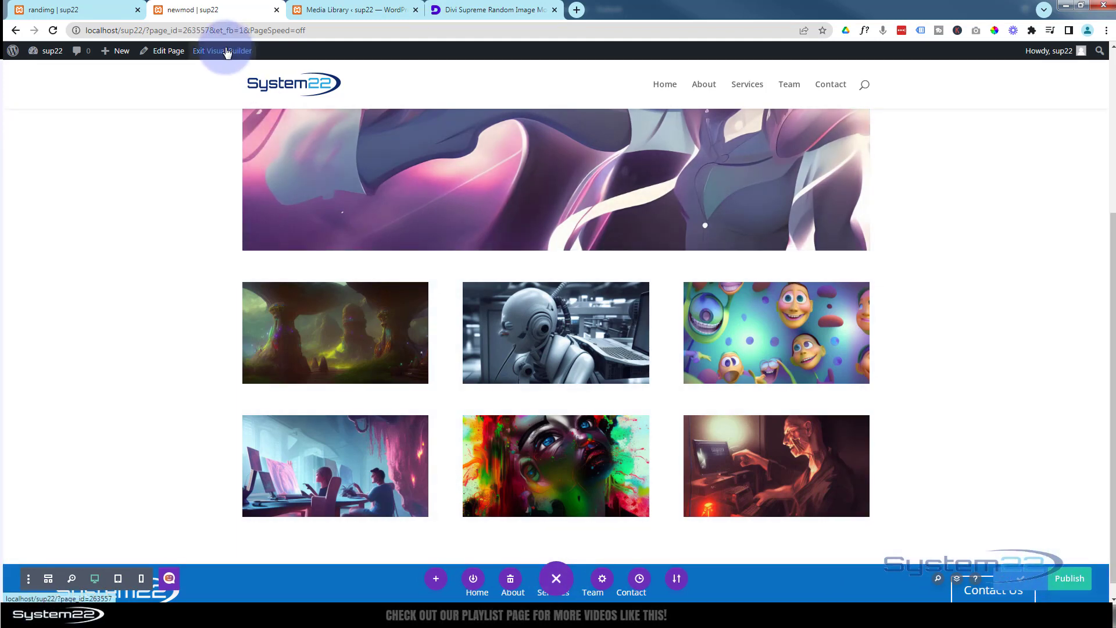
left_click(226, 51)
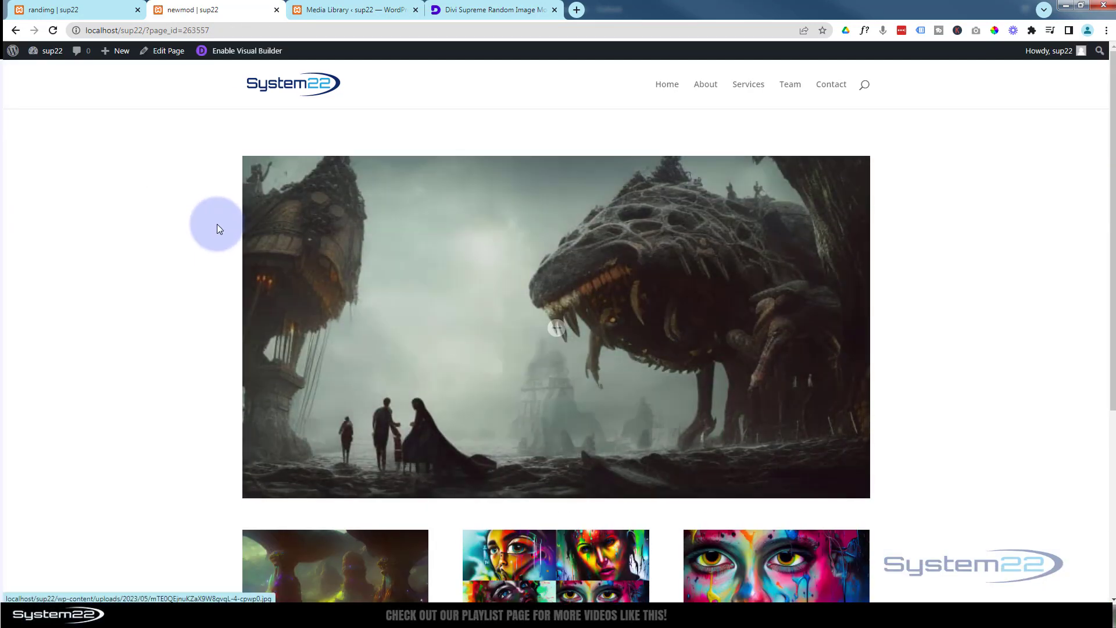
left_click(53, 31)
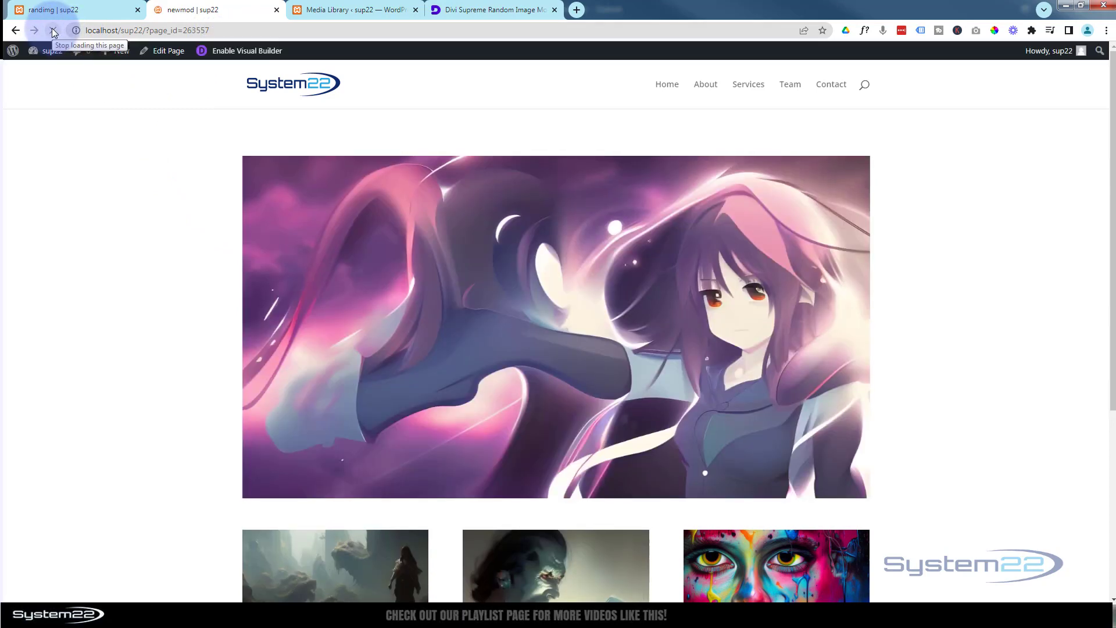
scroll(172, 323, "down", 3)
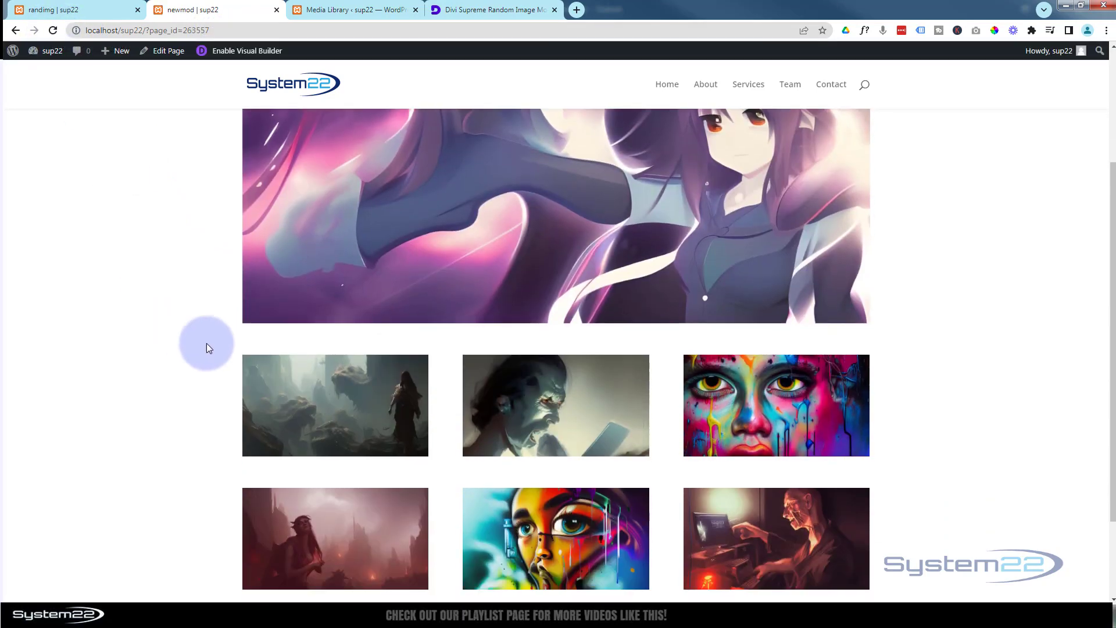
scroll(520, 485, "down", 2)
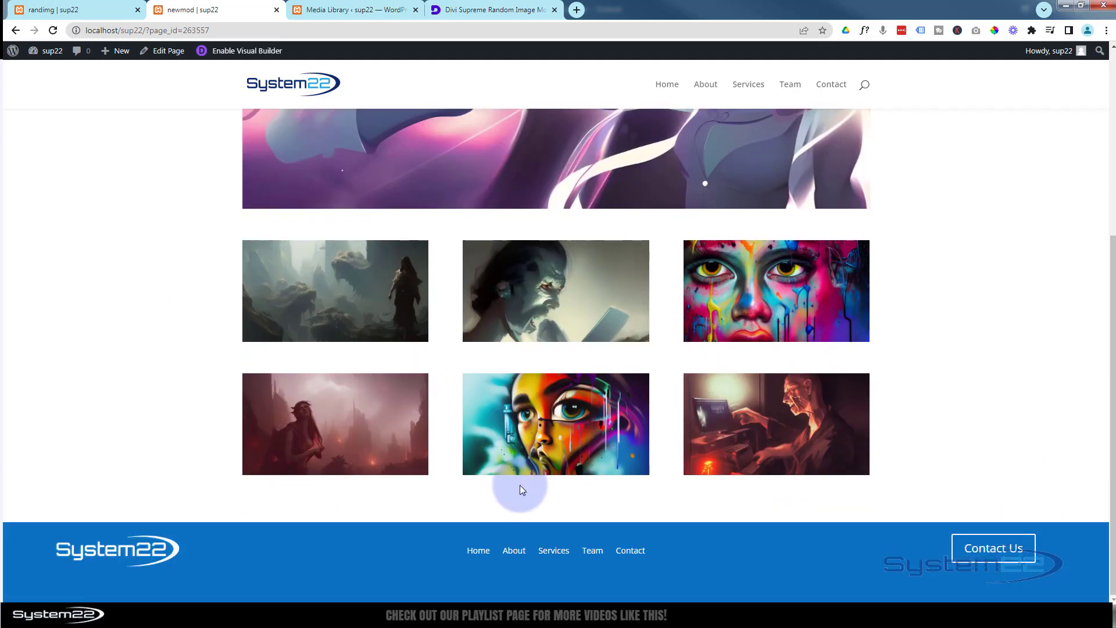
left_click(53, 31)
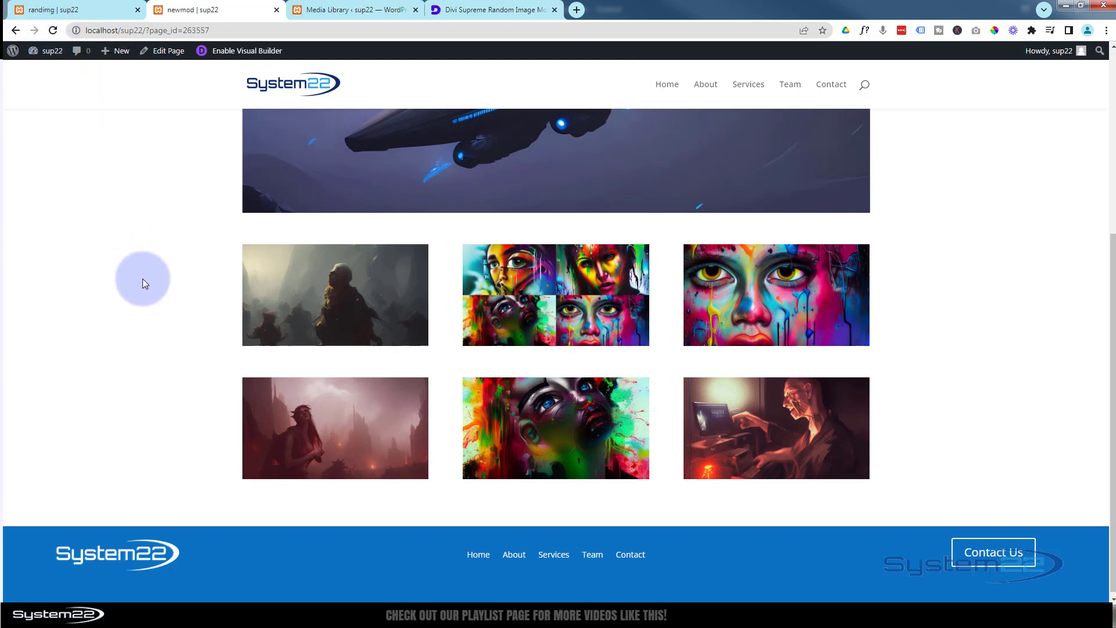
scroll(145, 283, "up", 2)
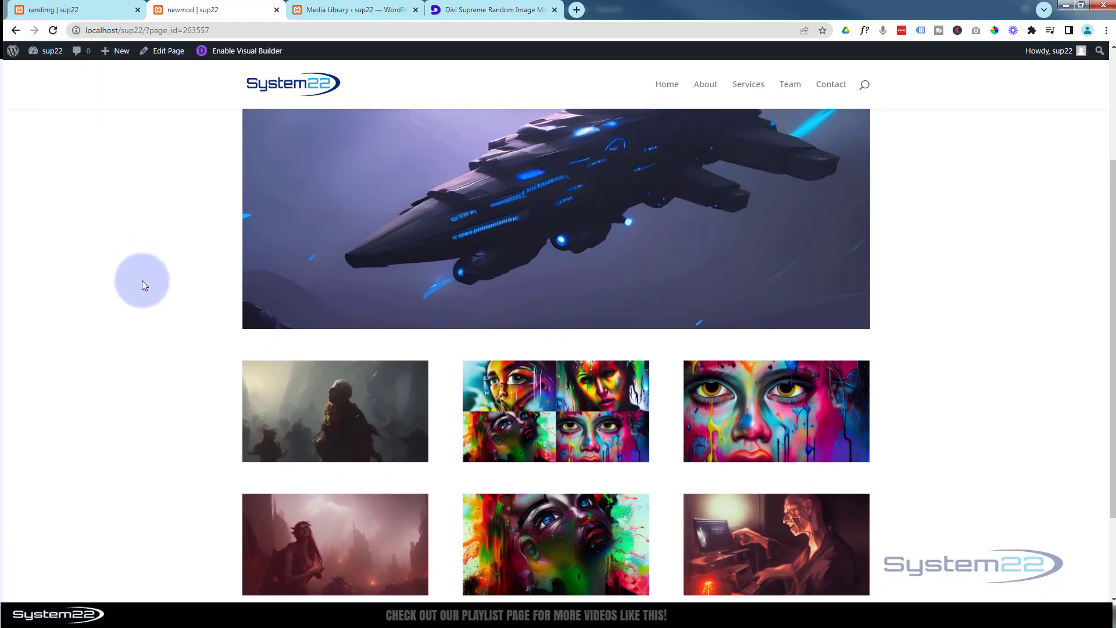
scroll(141, 280, "up", 3)
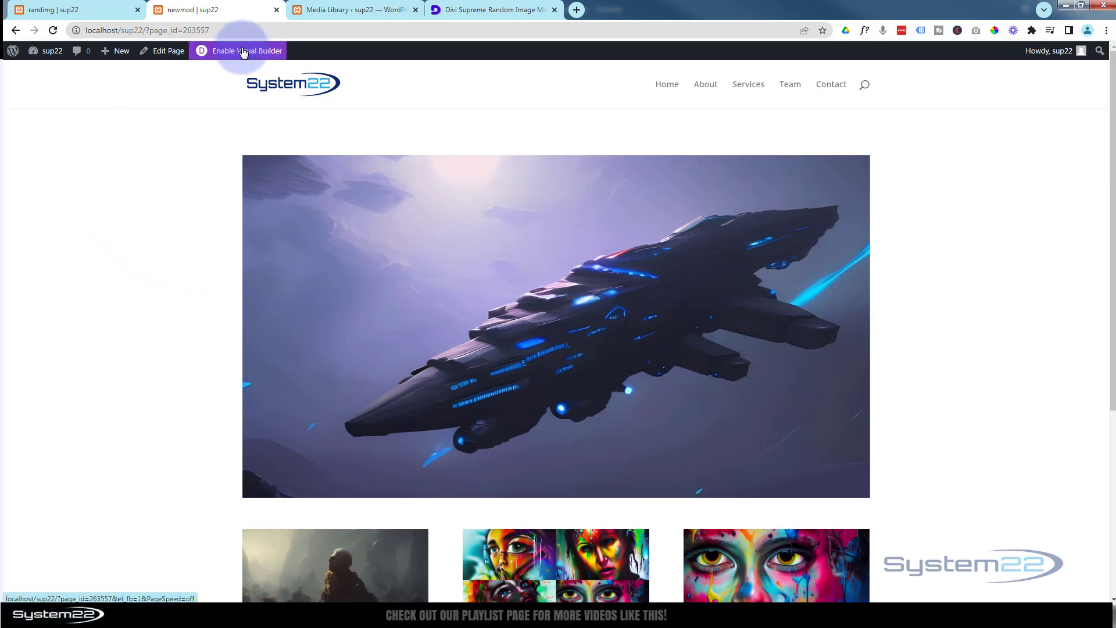
Reload the live page once more and scroll through the reshuffled hero and gallery images
left_click(53, 31)
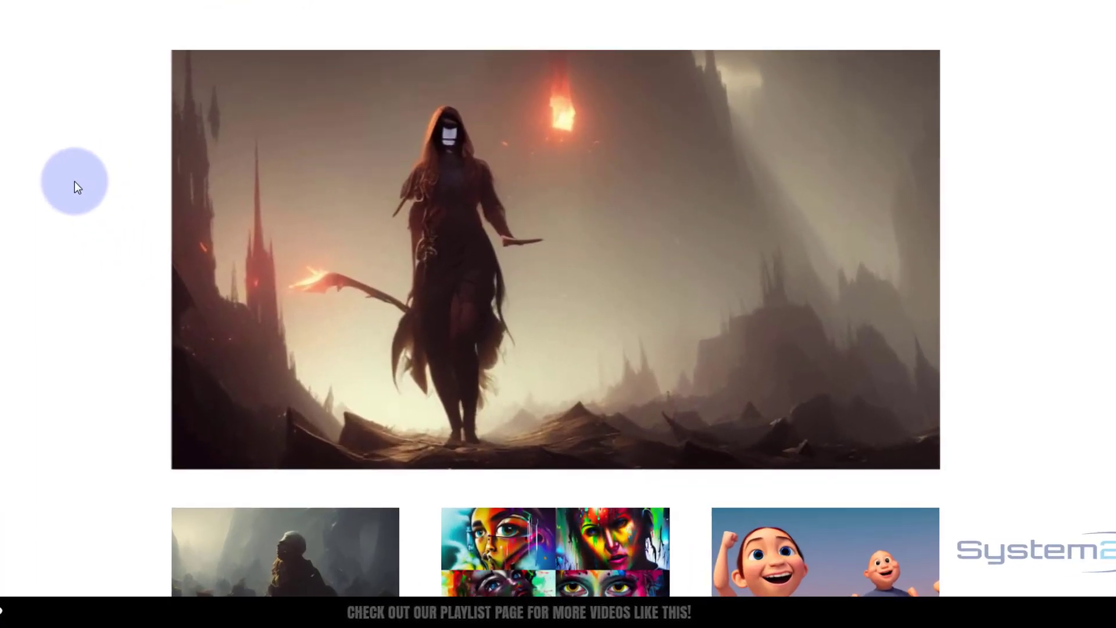
scroll(163, 262, "down", 1)
scroll(74, 181, "down", 3)
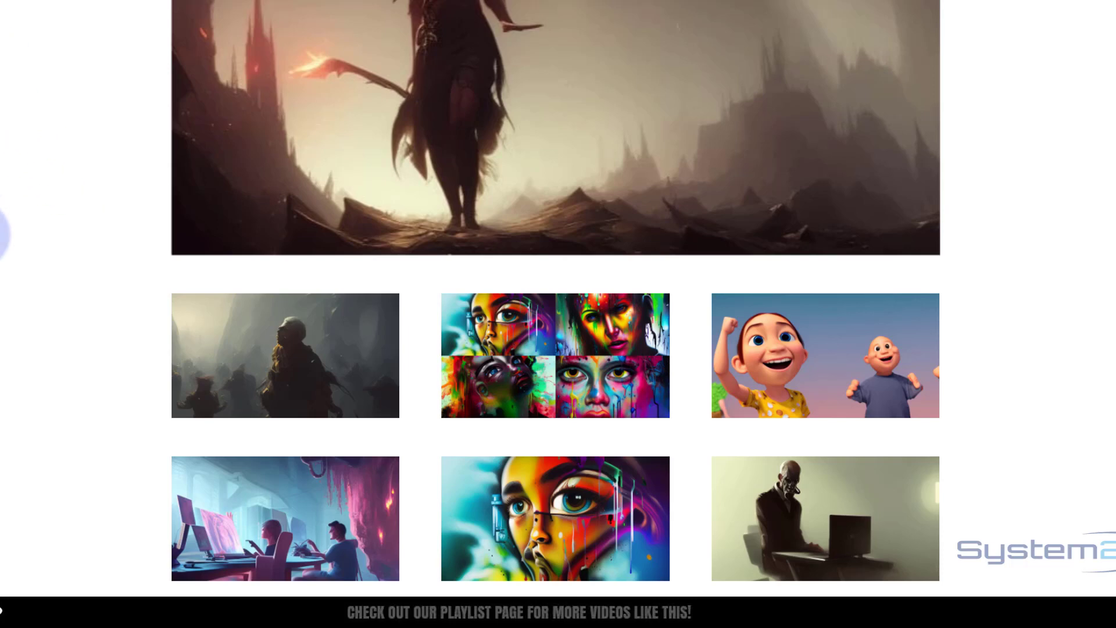
scroll(3, 231, "up", 3)
scroll(3, 231, "up", 1)
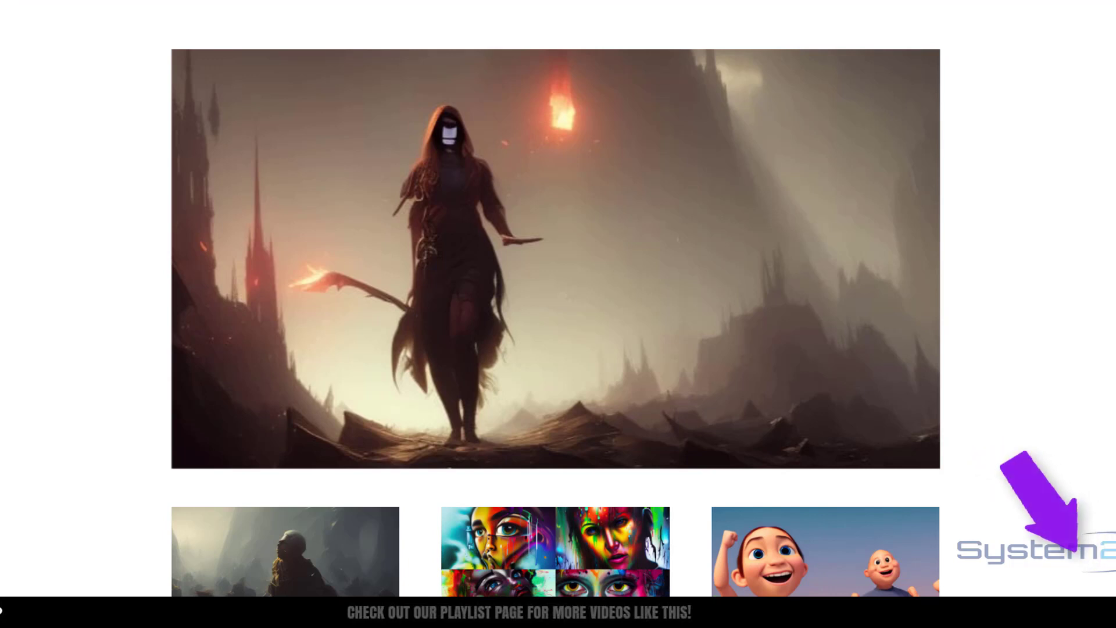
scroll(5, 146, "down", 4)
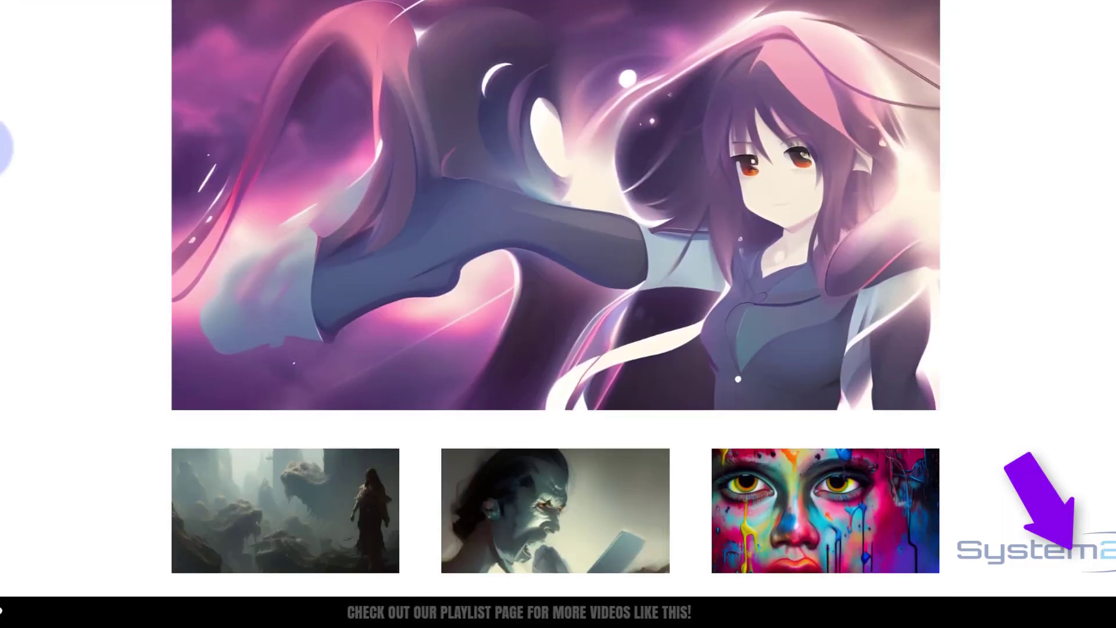
scroll(5, 145, "up", 4)
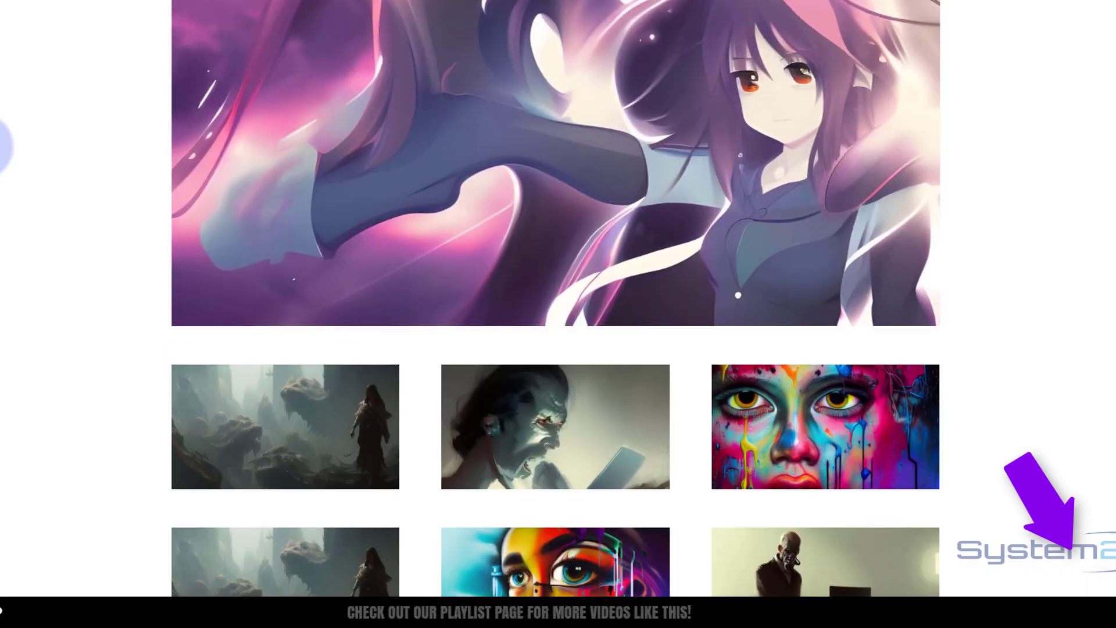